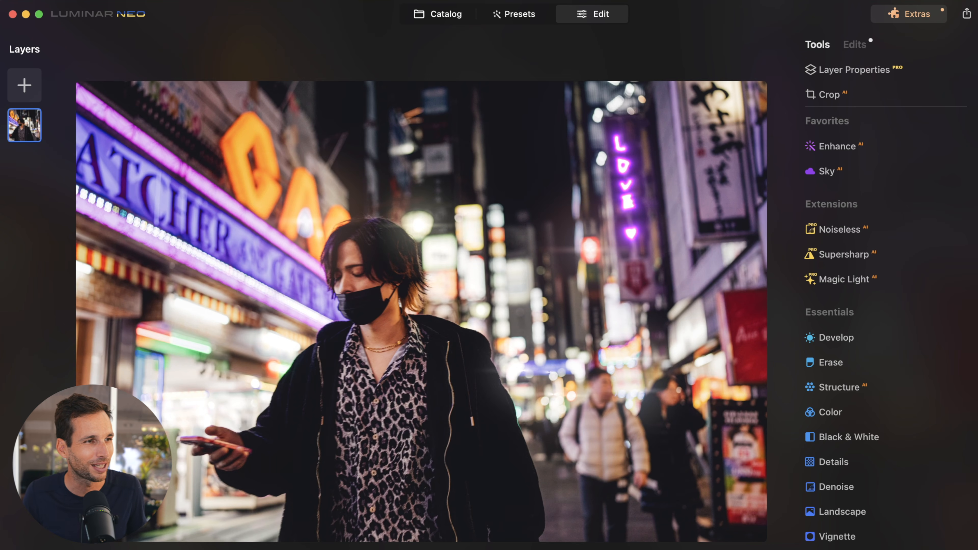
- Compare the finished edit of the night street portrait with its original version
{"action": "key", "text": "backslash"}
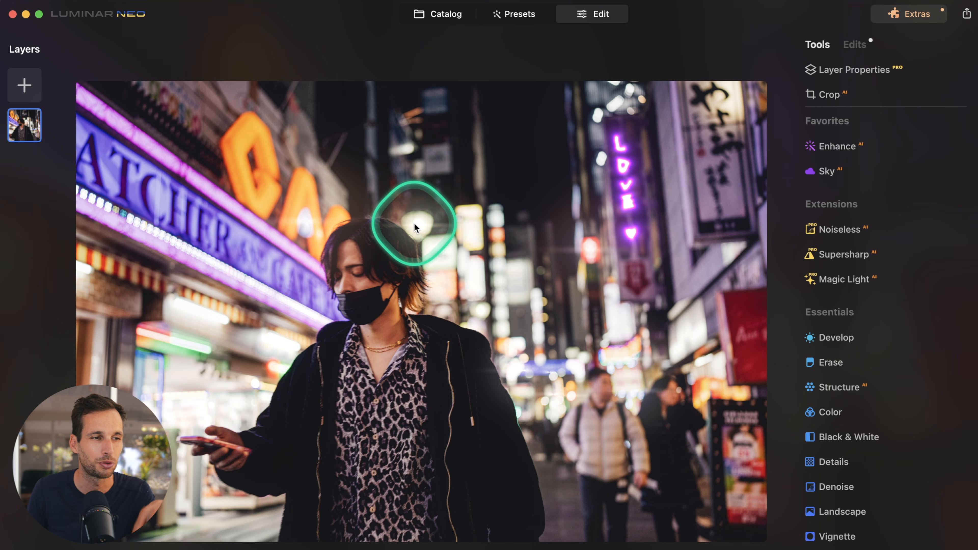
{"action": "key", "text": "backslash"}
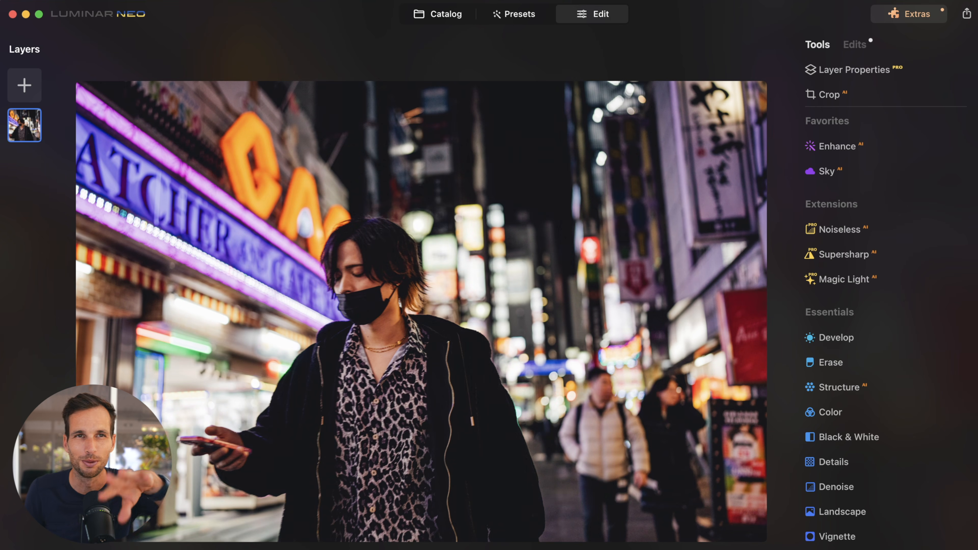
{"action": "key", "text": "backslash"}
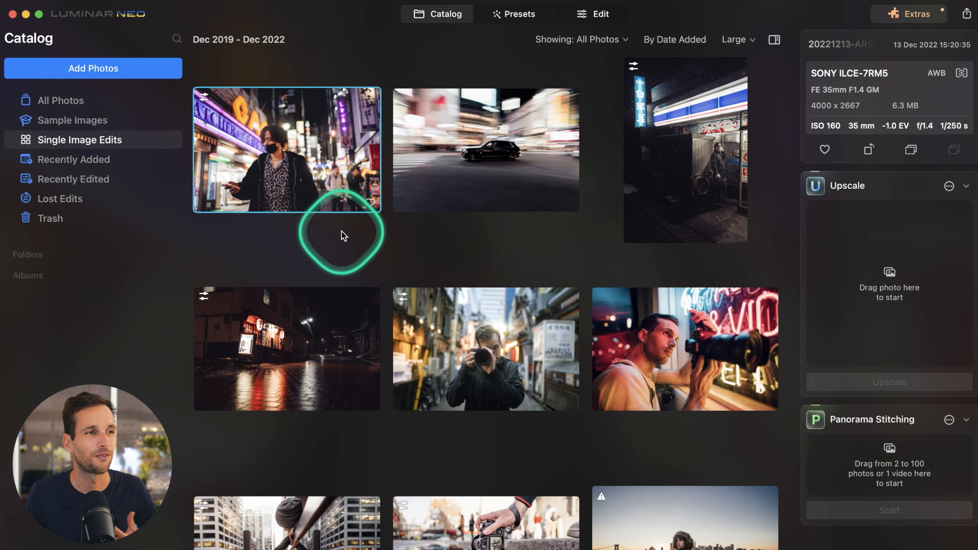
- Open the night street portrait of the masked man from the catalog for editing
{"action": "left_click", "coordinate": [322, 374]}
{"action": "double_click", "coordinate": [322, 373]}
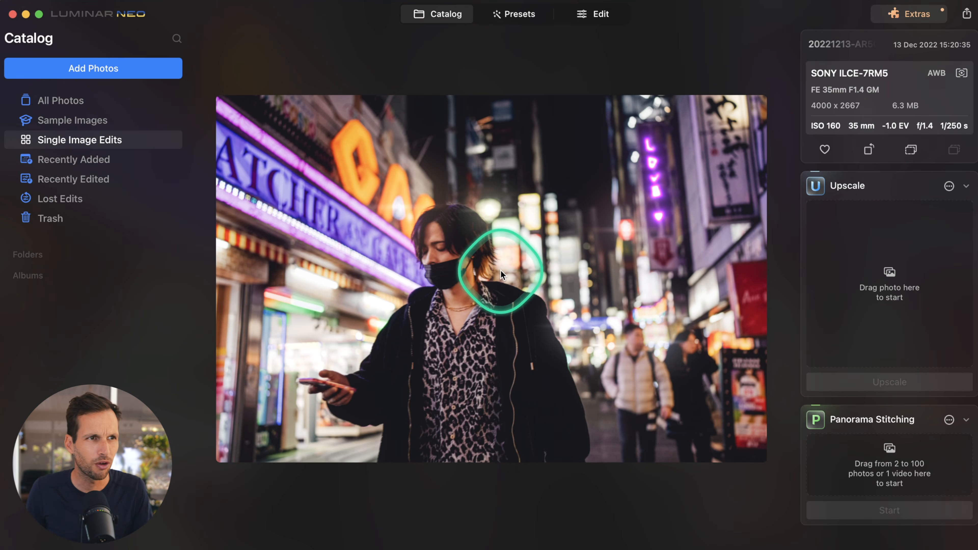
{"action": "left_click", "coordinate": [583, 12]}
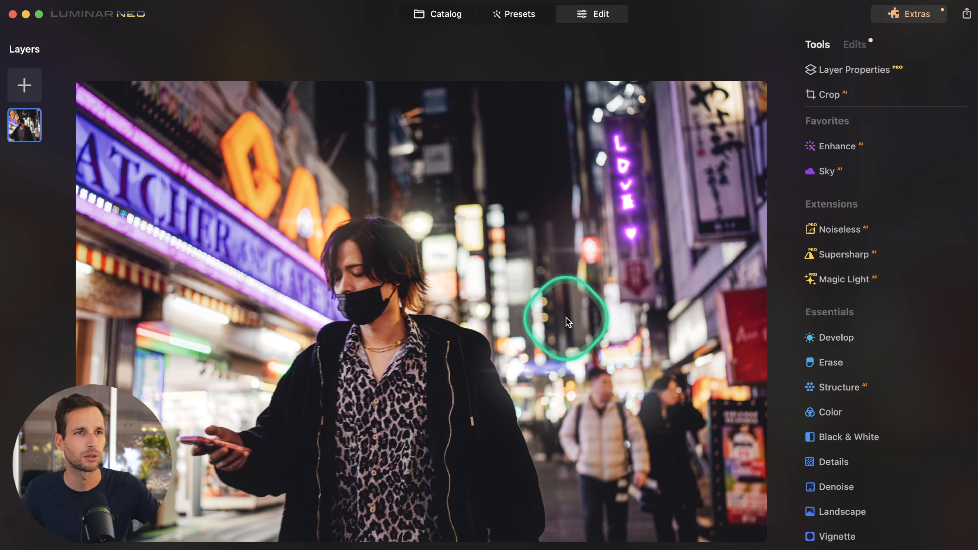
{"action": "left_click", "coordinate": [458, 14]}
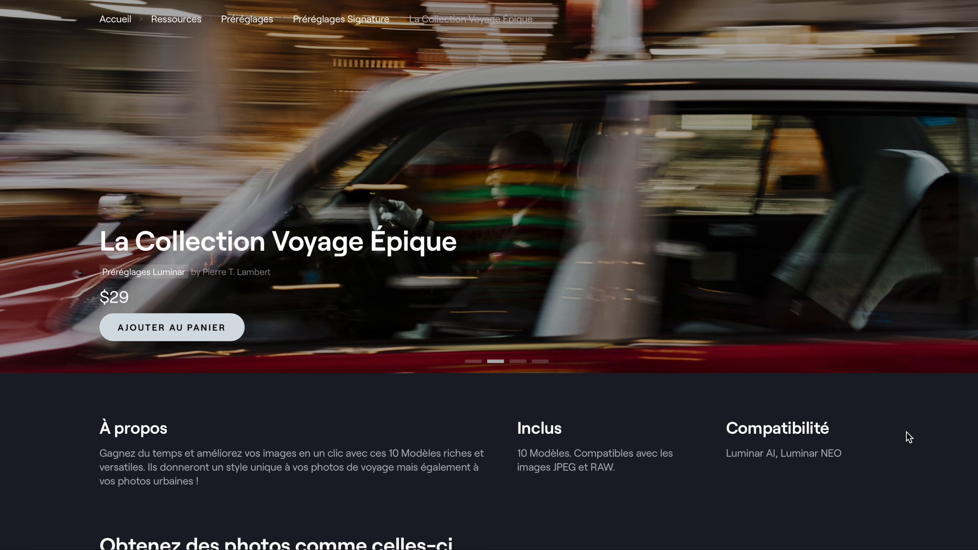
- Switch to the La Collection Voyage Épique preset page and examine its before-and-after sample photos
{"action": "scroll", "coordinate": [905, 432], "scroll_direction": "down", "scroll_amount": 10}
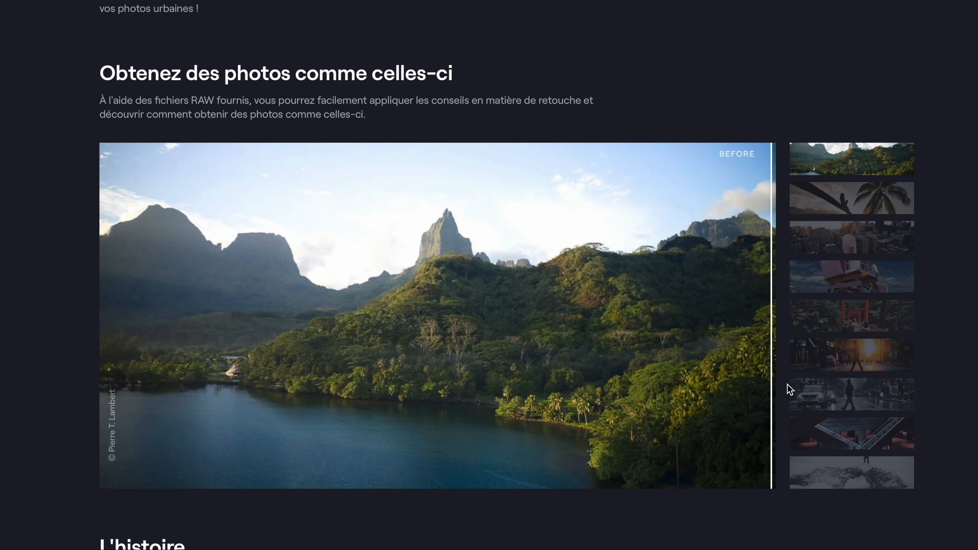
{"action": "left_click", "coordinate": [845, 213]}
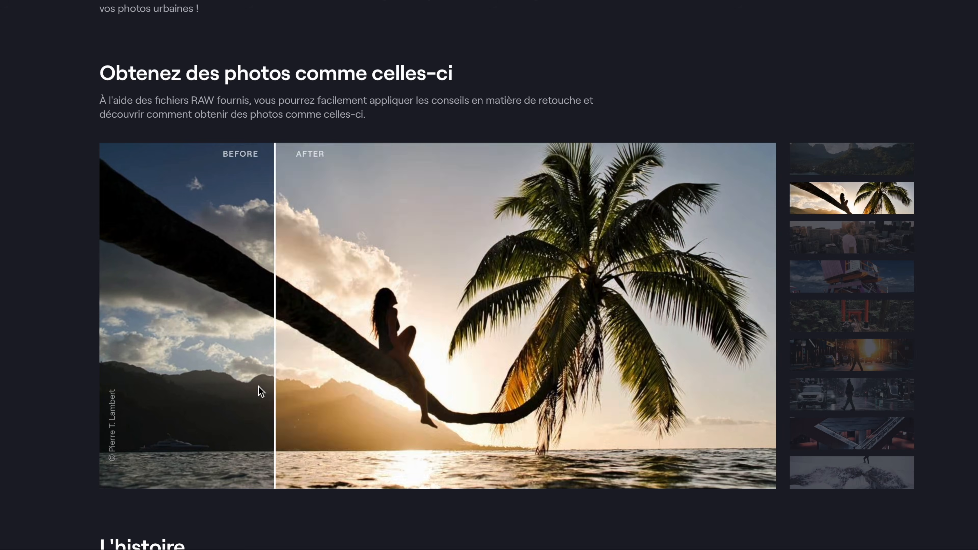
{"action": "left_click", "coordinate": [862, 248]}
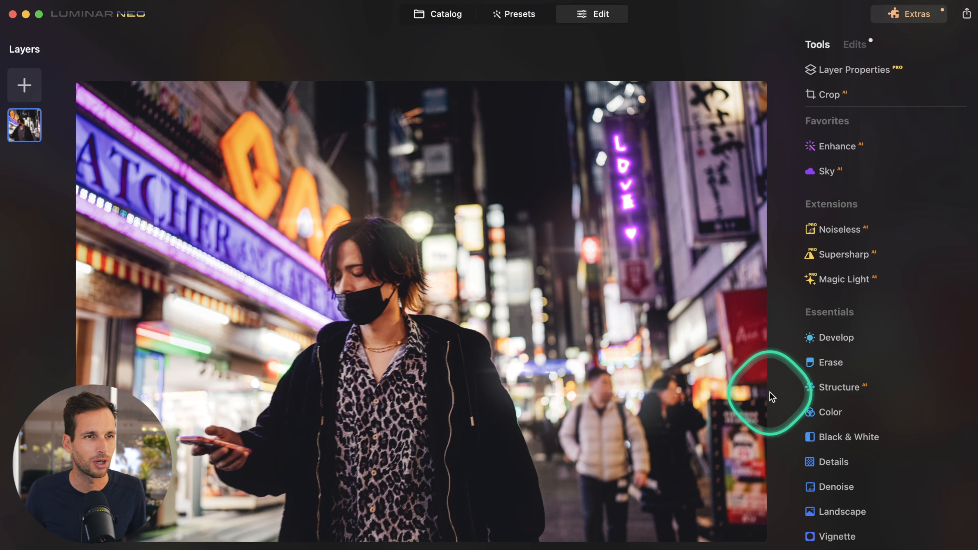
- Apply Éclairage magique to the street portrait in Luminar Neo and set its Intensité to 52
{"action": "scroll", "coordinate": [840, 377], "scroll_direction": "down", "scroll_amount": 5}
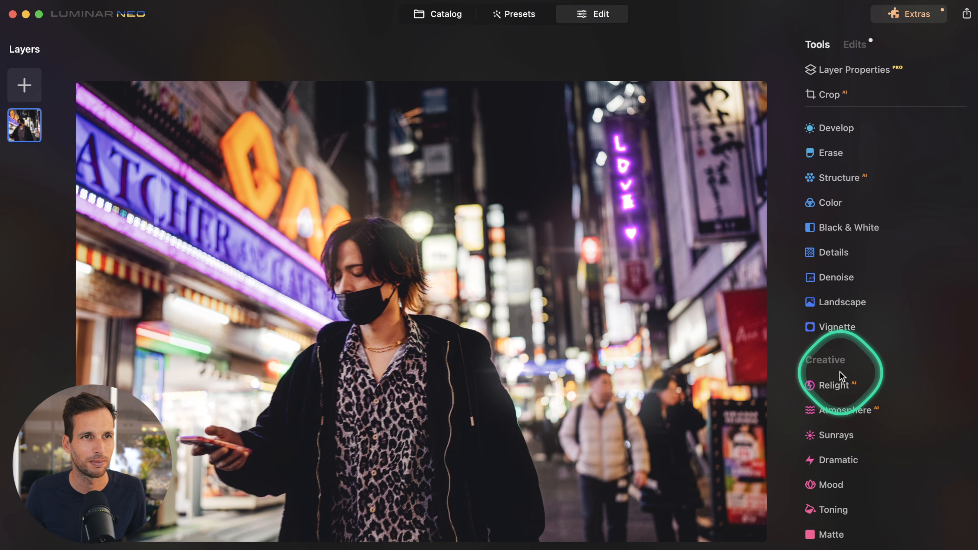
{"action": "scroll", "coordinate": [840, 377], "scroll_direction": "up", "scroll_amount": 5}
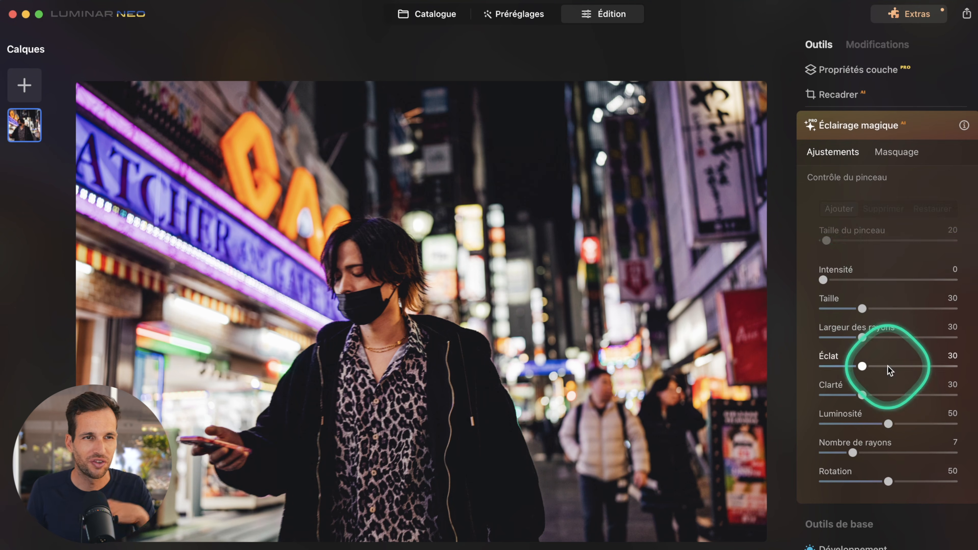
{"action": "left_click_drag", "start_coordinate": [823, 280], "coordinate": [974, 280]}
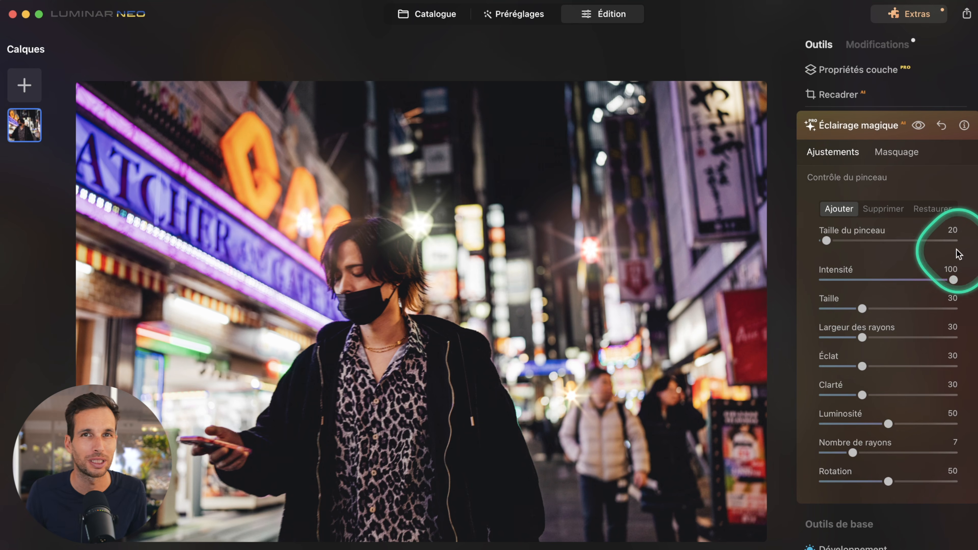
{"action": "scroll", "coordinate": [835, 154], "scroll_direction": "up", "scroll_amount": 3}
{"action": "scroll", "coordinate": [848, 336], "scroll_direction": "down", "scroll_amount": 1}
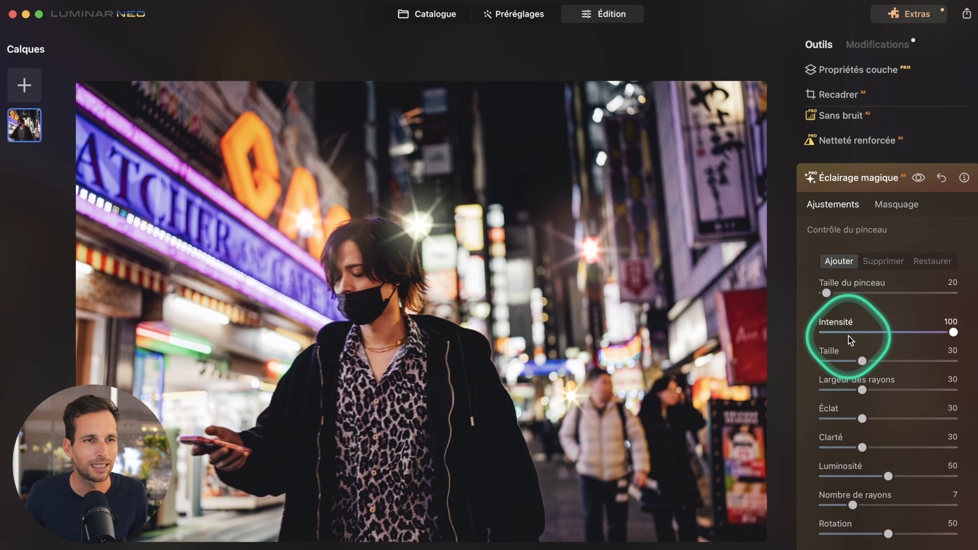
{"action": "scroll", "coordinate": [850, 340], "scroll_direction": "down", "scroll_amount": 1}
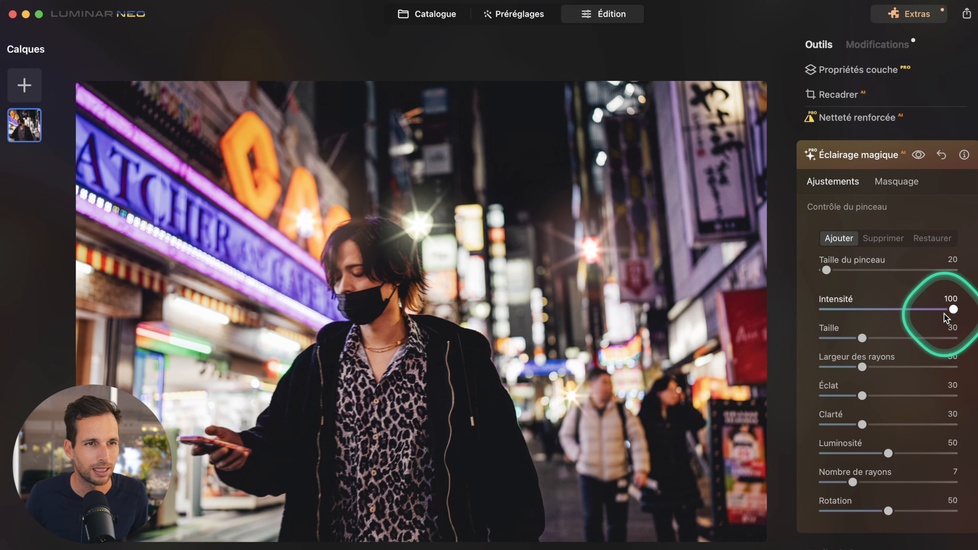
{"action": "left_click_drag", "start_coordinate": [948, 310], "coordinate": [837, 323]}
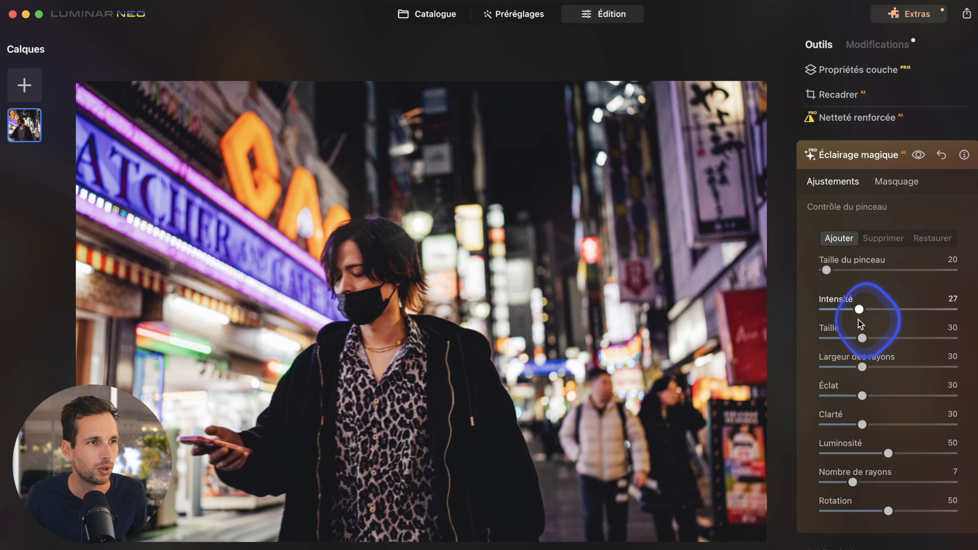
{"action": "left_click_drag", "start_coordinate": [851, 317], "coordinate": [891, 323]}
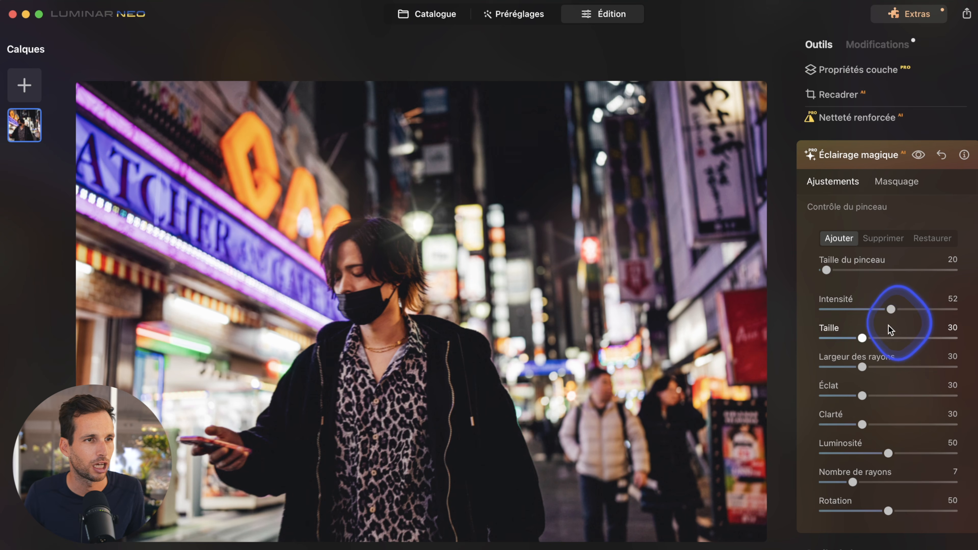
- Set the magic light's Taille to 48, Largeur des rayons to 56 and Éclat to 53
{"action": "scroll", "coordinate": [879, 368], "scroll_direction": "down", "scroll_amount": 2}
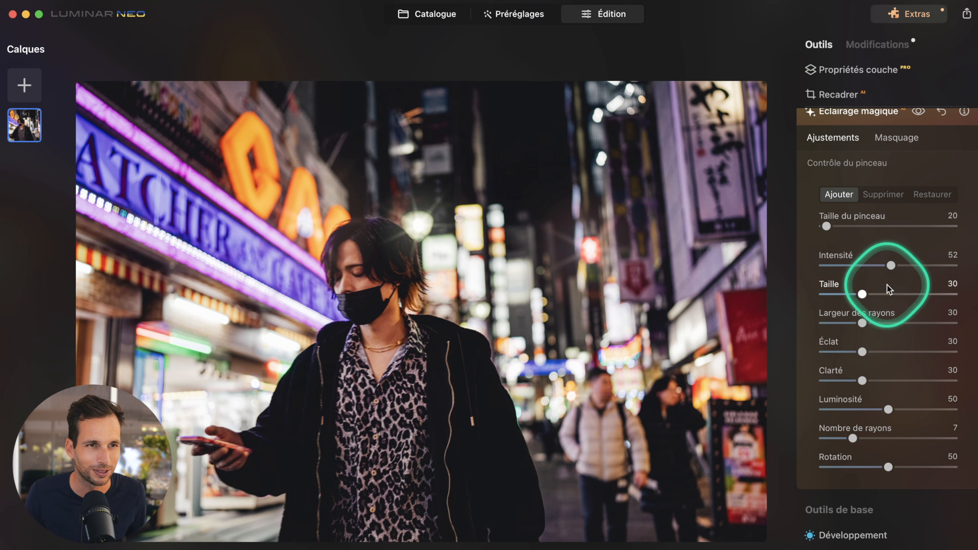
{"action": "left_click_drag", "start_coordinate": [862, 294], "coordinate": [895, 319]}
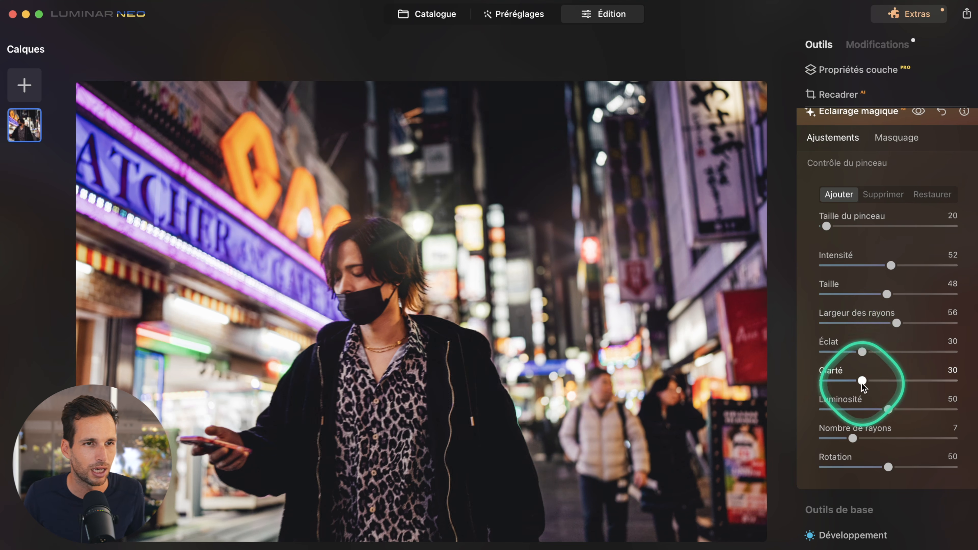
{"action": "left_click_drag", "start_coordinate": [861, 351], "coordinate": [892, 353]}
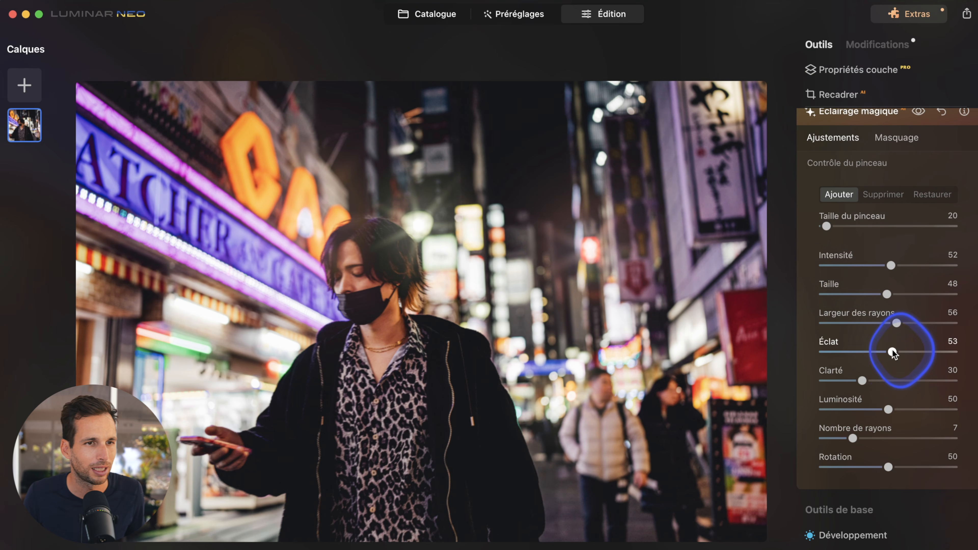
- Refine the magic light with Clarté 26, Luminosité 39, Nombre de rayons 2, Éclat 25 and Intensité 68
{"action": "left_click_drag", "start_coordinate": [861, 381], "coordinate": [857, 380]}
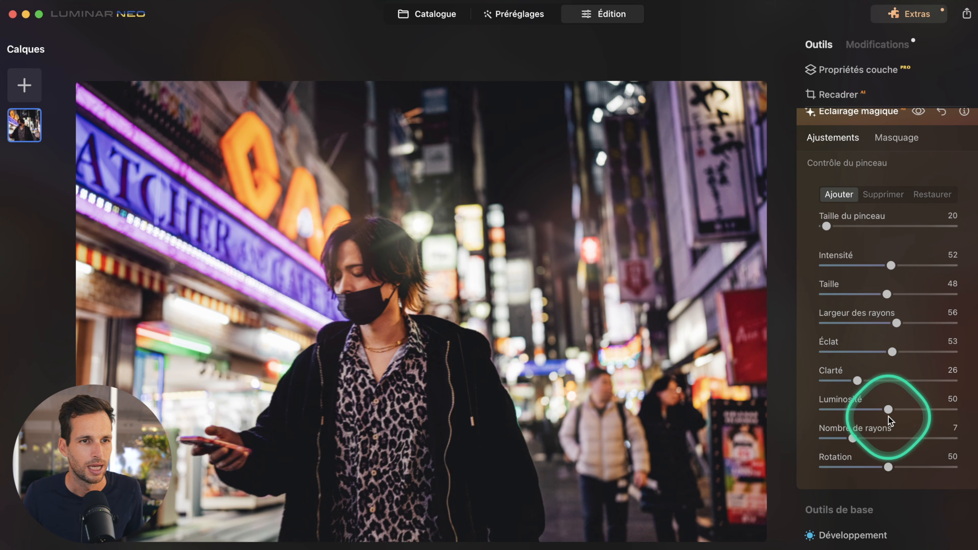
{"action": "left_click_drag", "start_coordinate": [901, 416], "coordinate": [905, 415]}
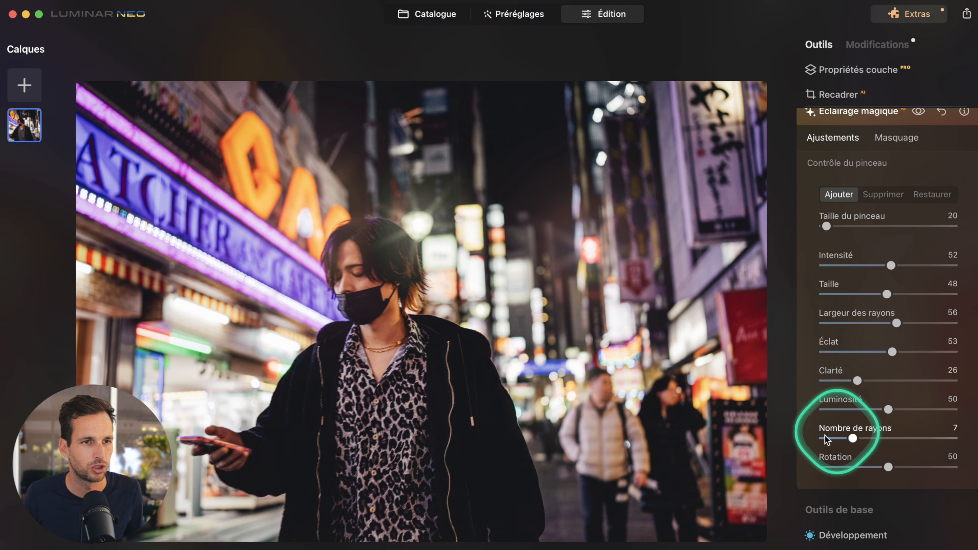
{"action": "mouse_move", "coordinate": [832, 437]}
{"action": "left_mouse_down"}
{"action": "mouse_move", "coordinate": [958, 432]}
{"action": "mouse_move", "coordinate": [825, 438]}
{"action": "left_mouse_up"}
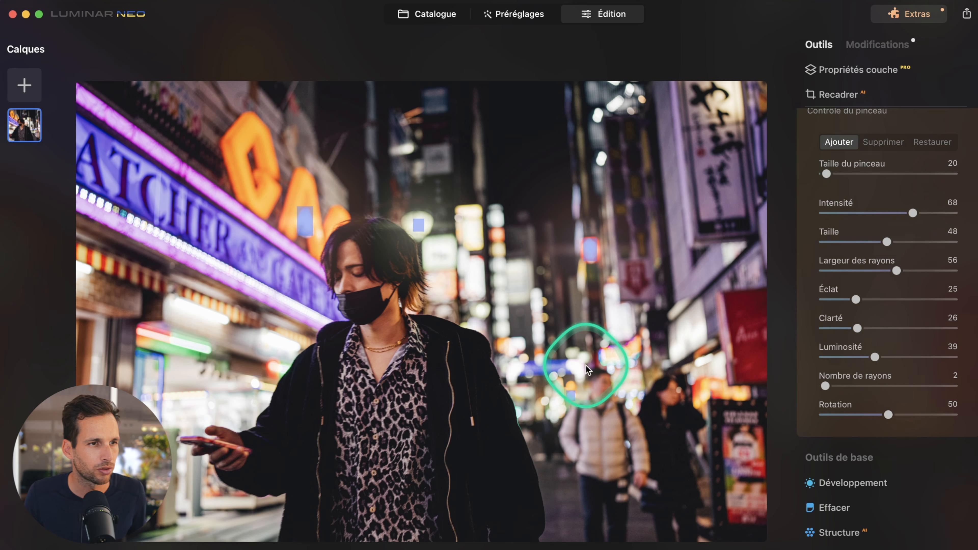
- Add magic light sources on three distant street lights and two storefront lights behind the man
{"action": "left_click", "coordinate": [625, 354]}
{"action": "left_click", "coordinate": [576, 366]}
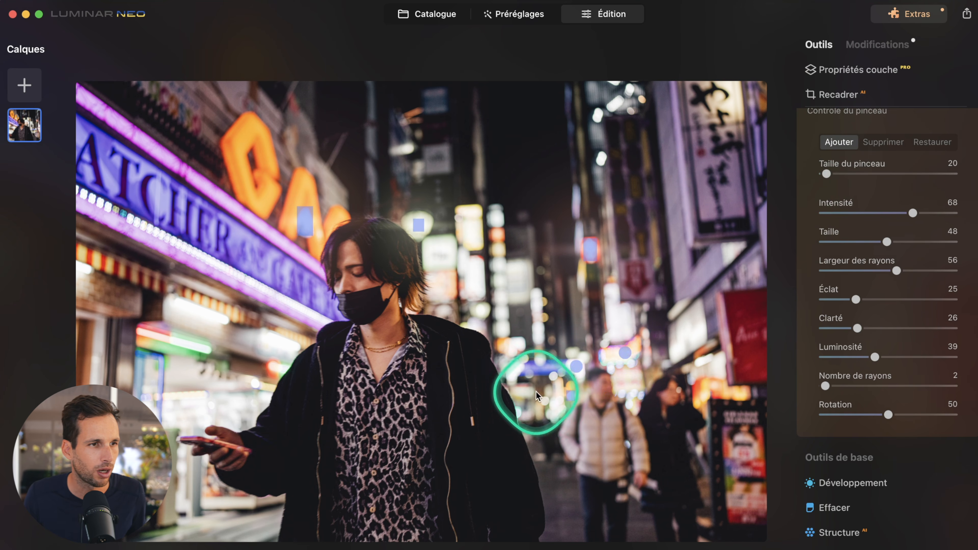
{"action": "left_click", "coordinate": [514, 374]}
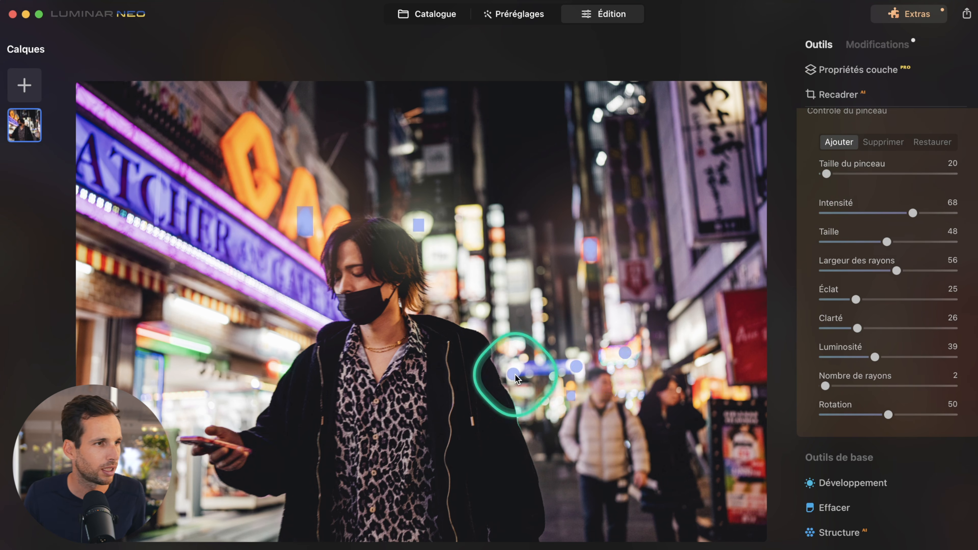
{"action": "left_click", "coordinate": [194, 308]}
{"action": "left_click", "coordinate": [277, 339]}
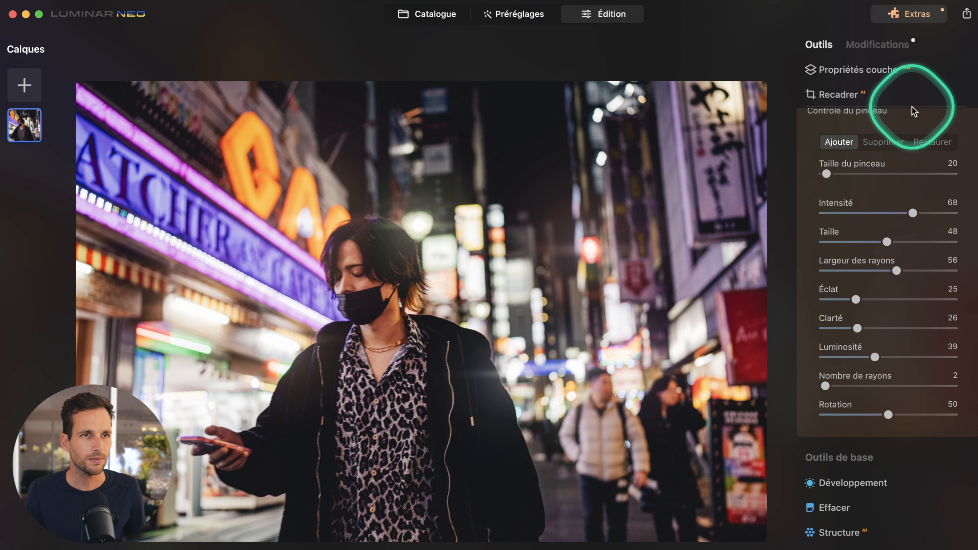
- Compare the photo with and without Éclairage magique and reduce the effect's Intensité to 44
{"action": "scroll", "coordinate": [943, 481], "scroll_direction": "up", "scroll_amount": 2}
{"action": "scroll", "coordinate": [904, 453], "scroll_direction": "up", "scroll_amount": 1}
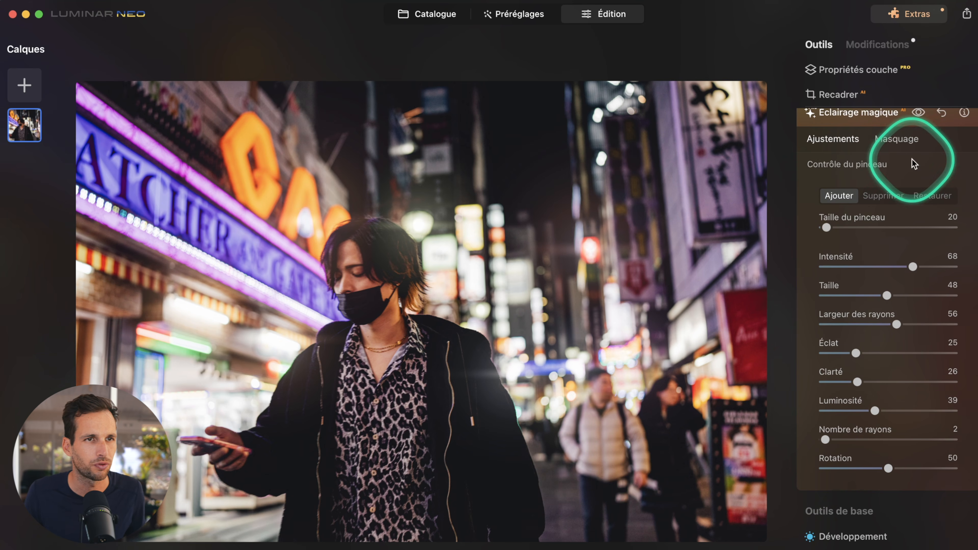
{"action": "left_click", "coordinate": [918, 113]}
{"action": "left_click", "coordinate": [918, 113]}
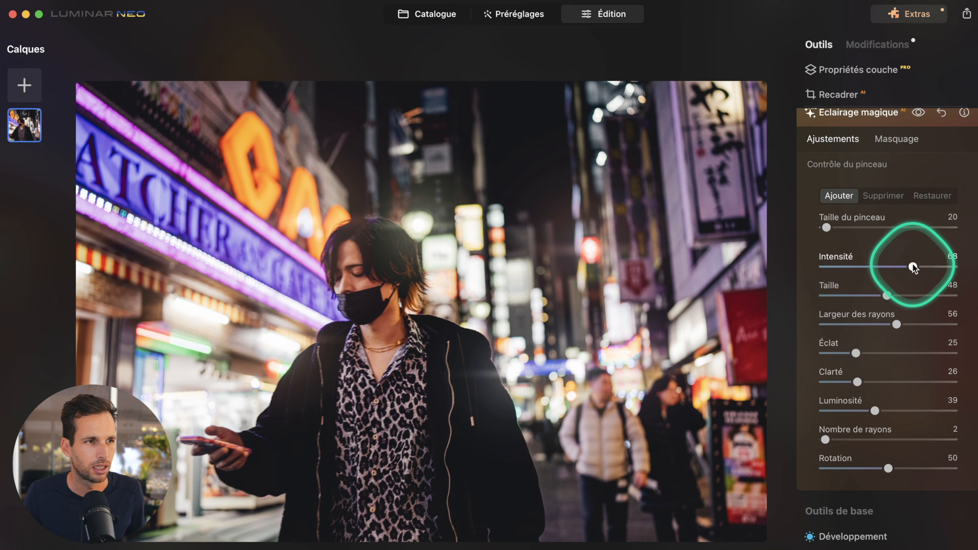
{"action": "left_click_drag", "start_coordinate": [912, 267], "coordinate": [892, 267]}
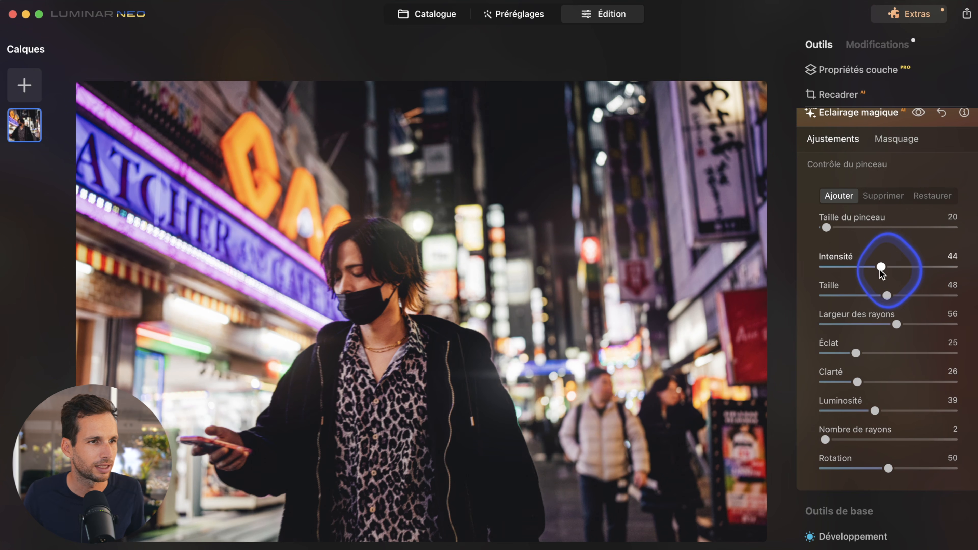
{"action": "left_click", "coordinate": [918, 112]}
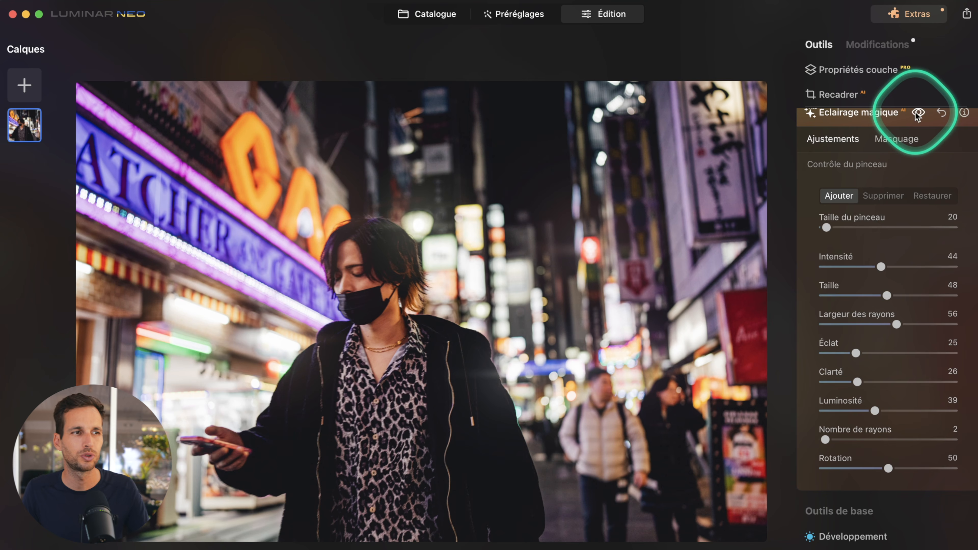
- With the Néon brush of Néon et éclat, draw LOVE vertically with a heart below it on the dark sign among the background buildings
{"action": "scroll", "coordinate": [919, 182], "scroll_direction": "down", "scroll_amount": 10}
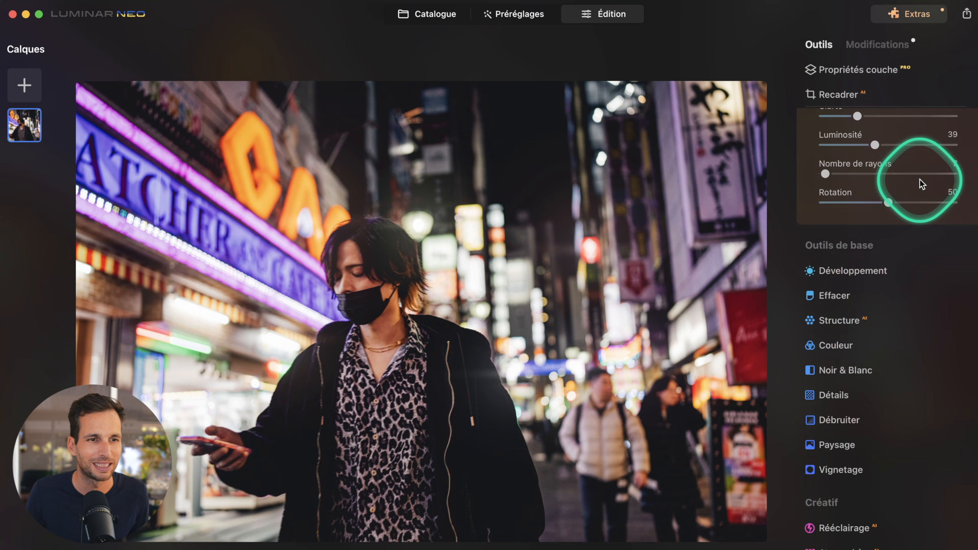
{"action": "scroll", "coordinate": [921, 184], "scroll_direction": "down", "scroll_amount": 10}
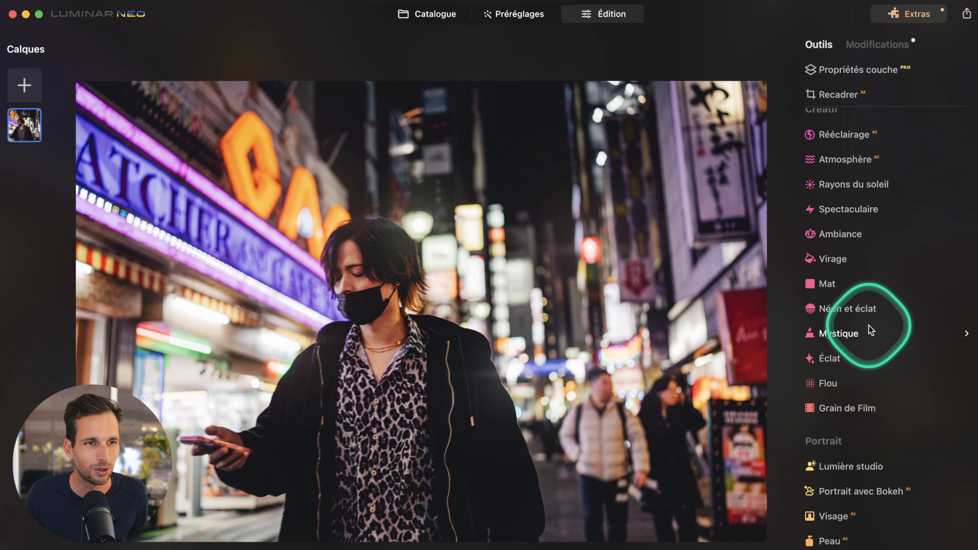
{"action": "left_click", "coordinate": [855, 304]}
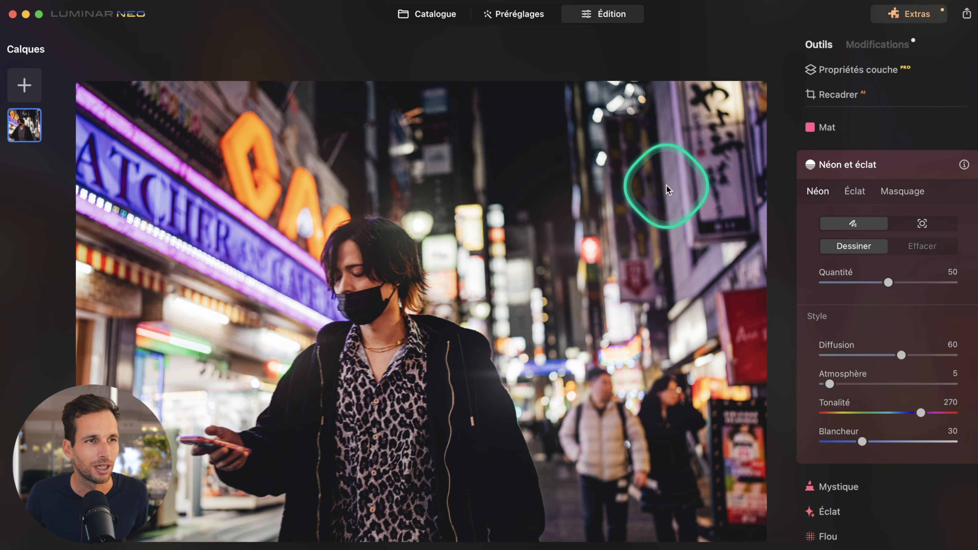
{"action": "left_click", "coordinate": [619, 131]}
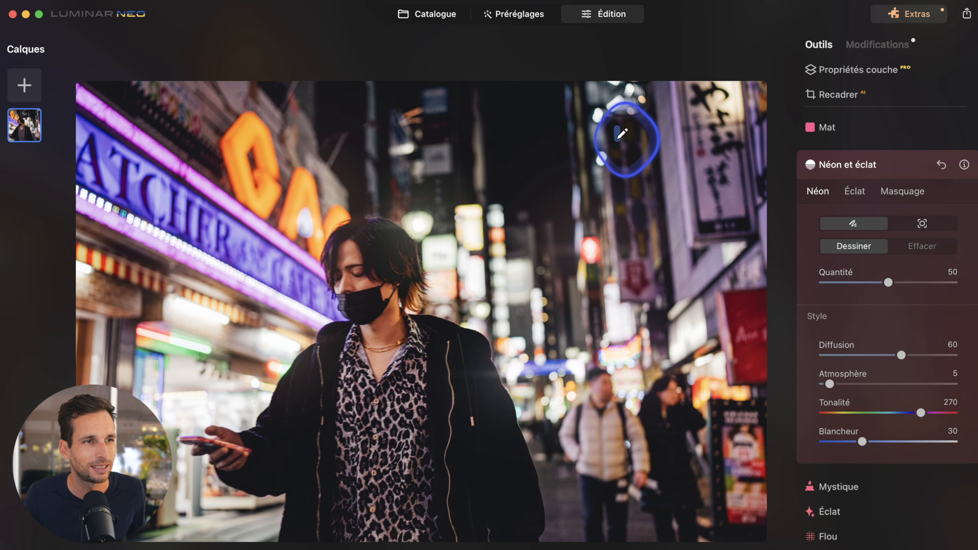
{"action": "left_click_drag", "start_coordinate": [623, 146], "coordinate": [639, 176]}
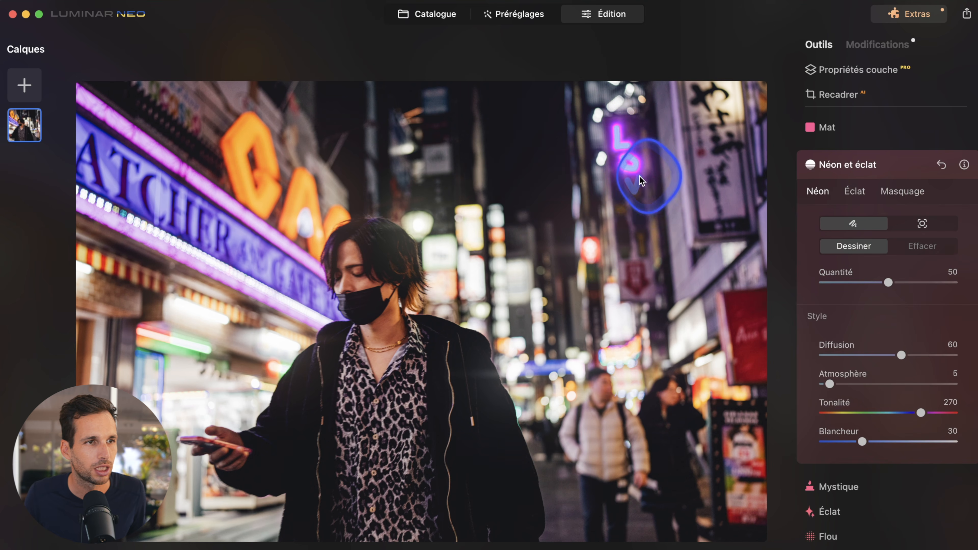
{"action": "left_click_drag", "start_coordinate": [642, 220], "coordinate": [637, 211]}
{"action": "mouse_move", "coordinate": [633, 249]}
{"action": "left_mouse_down"}
{"action": "mouse_move", "coordinate": [640, 242]}
{"action": "mouse_move", "coordinate": [636, 253]}
{"action": "left_mouse_up"}
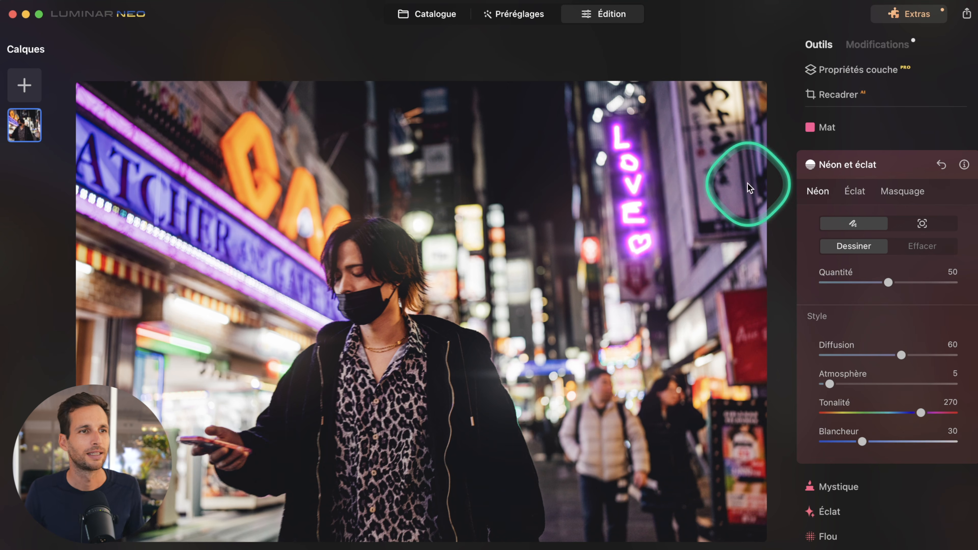
- Soften the LOVE neon drawing with Quantité 9, Diffusion 43 and Atmosphère 15, comparing the photo with and without the effect
{"action": "left_click_drag", "start_coordinate": [887, 283], "coordinate": [848, 282]}
{"action": "left_click_drag", "start_coordinate": [901, 354], "coordinate": [878, 359]}
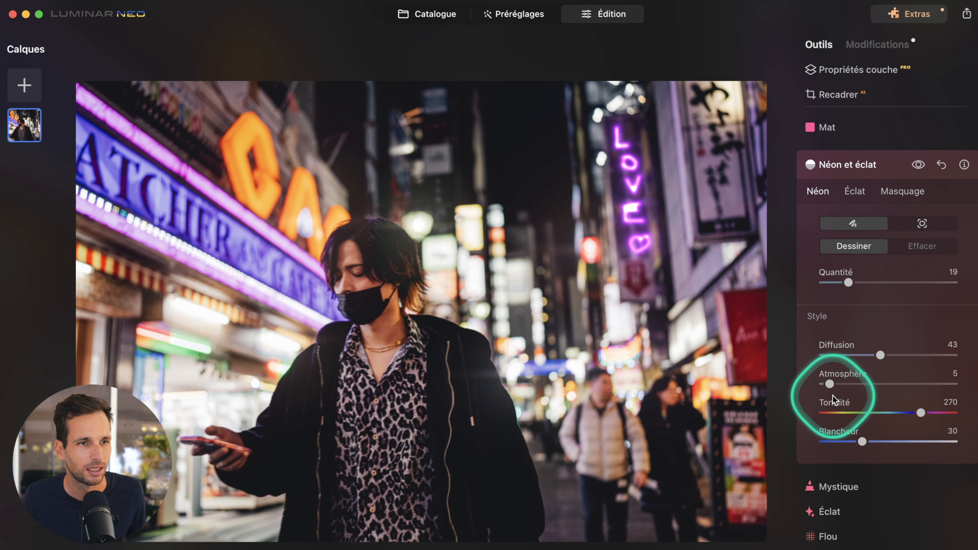
{"action": "mouse_move", "coordinate": [830, 384]}
{"action": "left_mouse_down"}
{"action": "mouse_move", "coordinate": [873, 382]}
{"action": "mouse_move", "coordinate": [844, 385]}
{"action": "left_mouse_up"}
{"action": "mouse_move", "coordinate": [847, 281]}
{"action": "left_mouse_down"}
{"action": "mouse_move", "coordinate": [831, 291]}
{"action": "mouse_move", "coordinate": [840, 291]}
{"action": "left_mouse_up"}
{"action": "left_click", "coordinate": [915, 171]}
{"action": "left_click", "coordinate": [915, 170]}
{"action": "left_click_drag", "start_coordinate": [841, 283], "coordinate": [835, 284]}
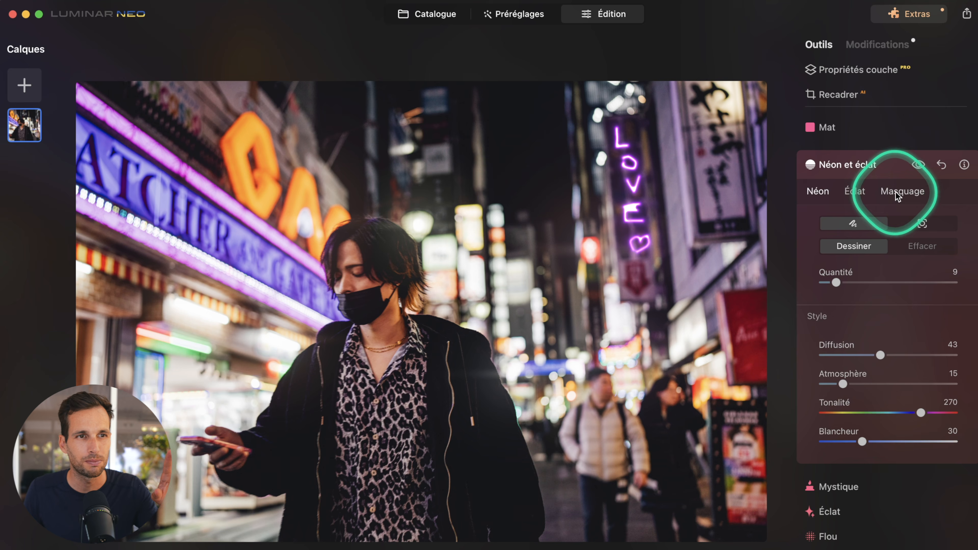
- In the Éclat settings of Néon et éclat, set the Interne glow's Quantité to 1
{"action": "left_click", "coordinate": [893, 191]}
{"action": "left_click", "coordinate": [855, 194]}
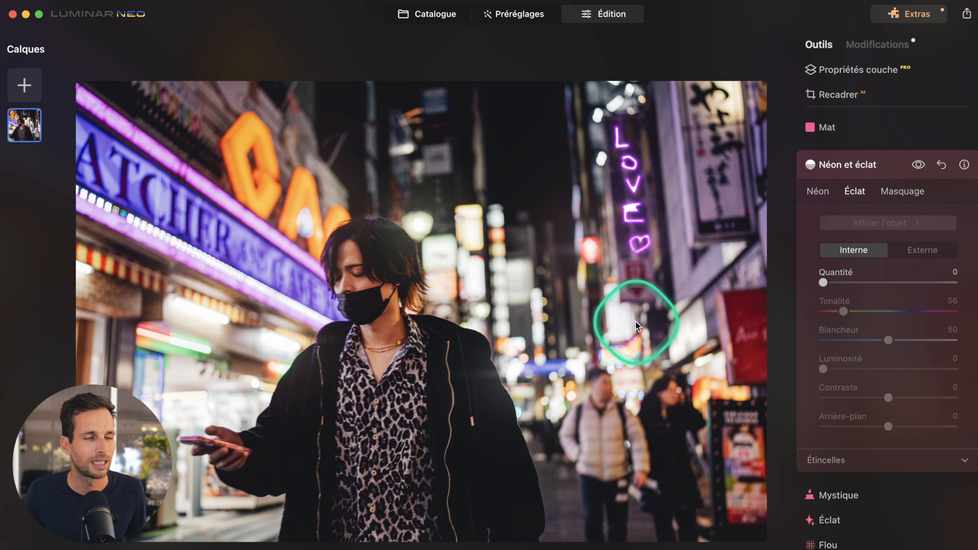
{"action": "left_click", "coordinate": [893, 198]}
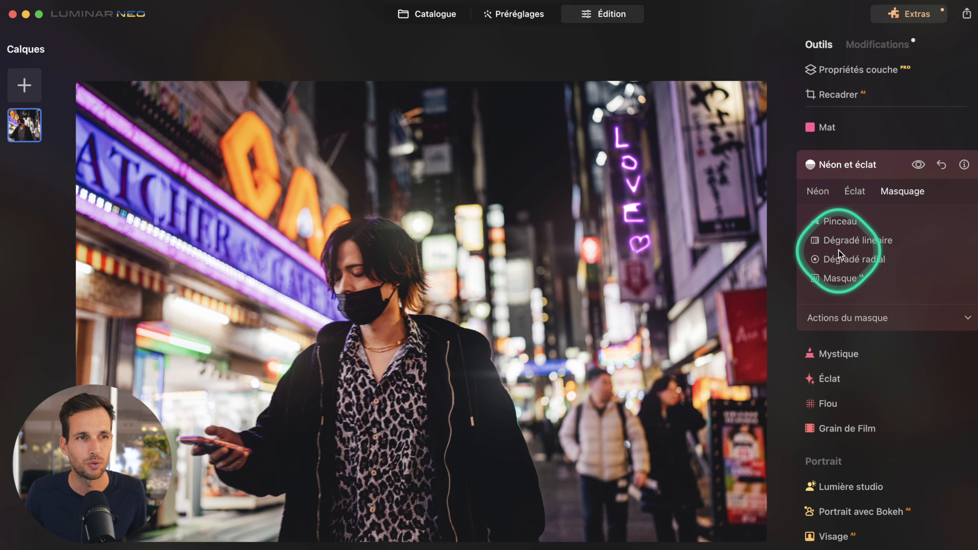
{"action": "left_click", "coordinate": [853, 191]}
{"action": "left_click_drag", "start_coordinate": [822, 282], "coordinate": [841, 286]}
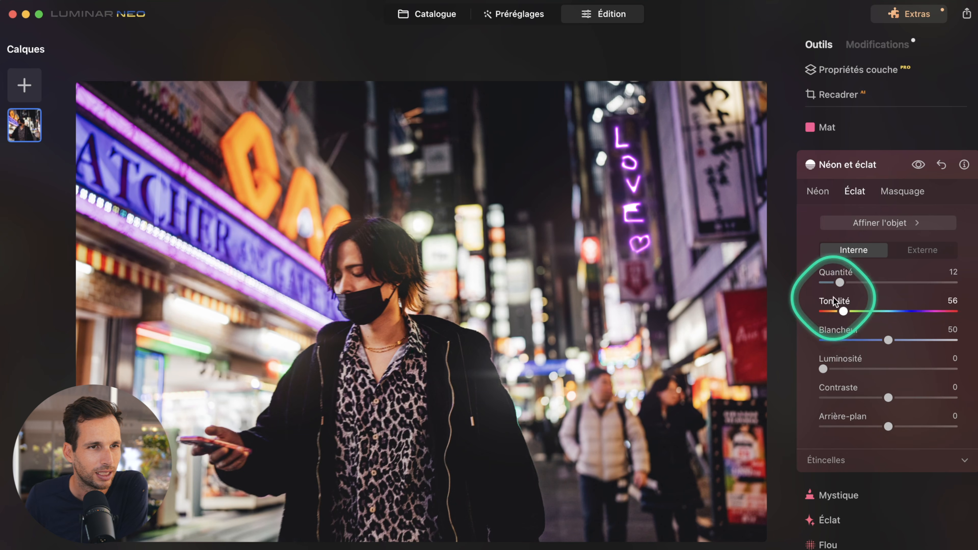
{"action": "mouse_move", "coordinate": [840, 282]}
{"action": "left_mouse_down"}
{"action": "mouse_move", "coordinate": [952, 283]}
{"action": "mouse_move", "coordinate": [822, 284]}
{"action": "mouse_move", "coordinate": [835, 283]}
{"action": "left_mouse_up"}
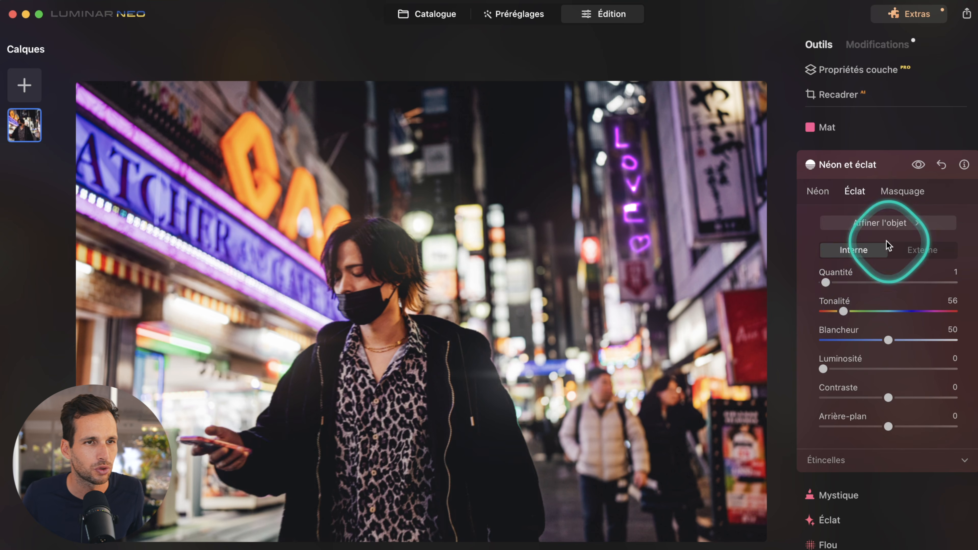
- Apply an Externe glow to the street portrait with Quantité 15 and Taille 23
{"action": "left_click", "coordinate": [918, 248]}
{"action": "left_click_drag", "start_coordinate": [822, 284], "coordinate": [901, 282]}
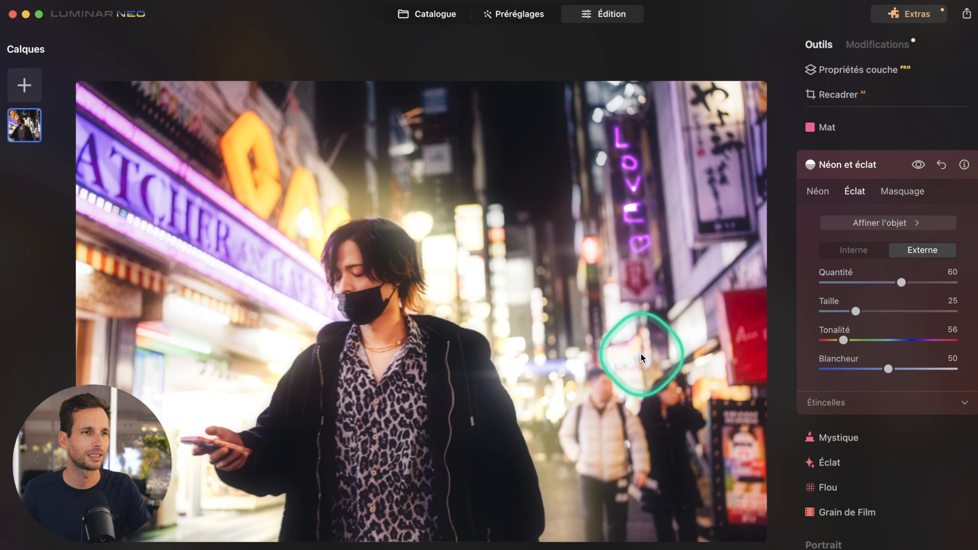
{"action": "left_click_drag", "start_coordinate": [901, 281], "coordinate": [854, 316]}
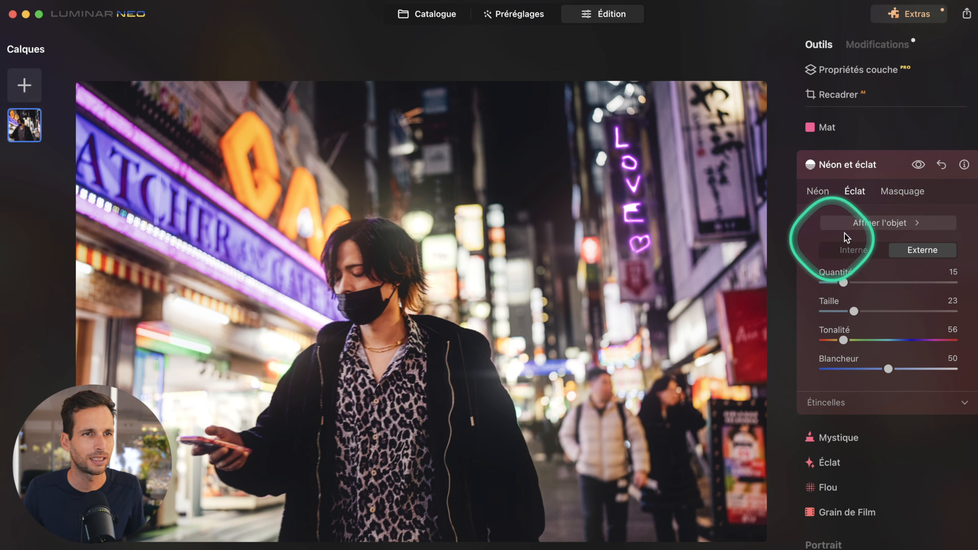
- Compare the edited street portrait with the original photo several times
{"action": "scroll", "coordinate": [847, 235], "scroll_direction": "up", "scroll_amount": 10}
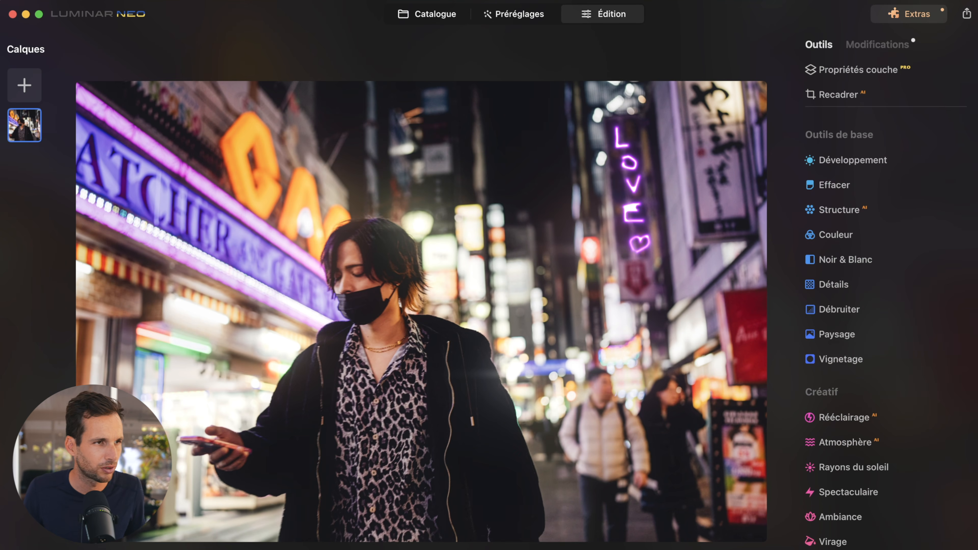
{"action": "key", "text": "backslash"}
{"action": "key", "text": "backslash"}
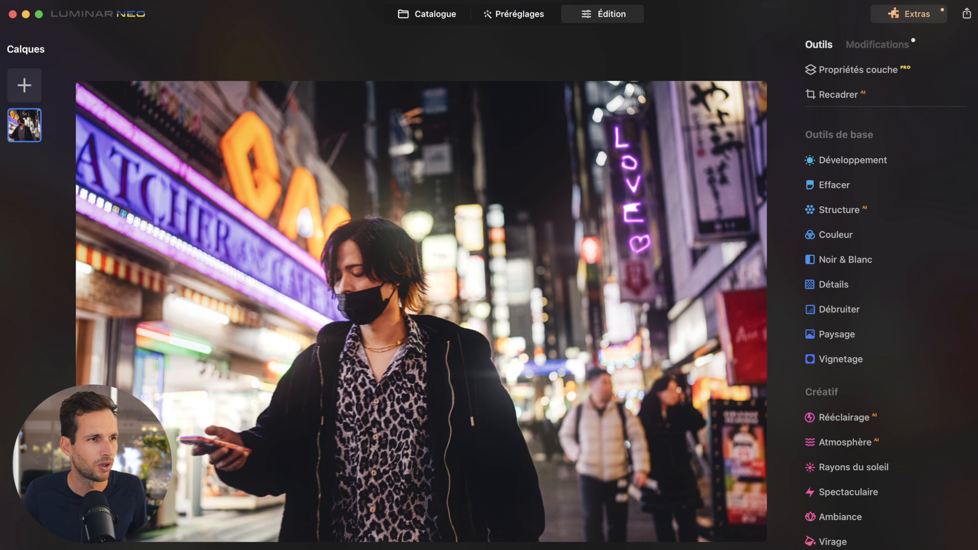
{"action": "key", "text": "backslash"}
{"action": "key", "text": "backslash"}
{"action": "key", "text": "backslash"}
{"action": "key", "text": "backslash"}
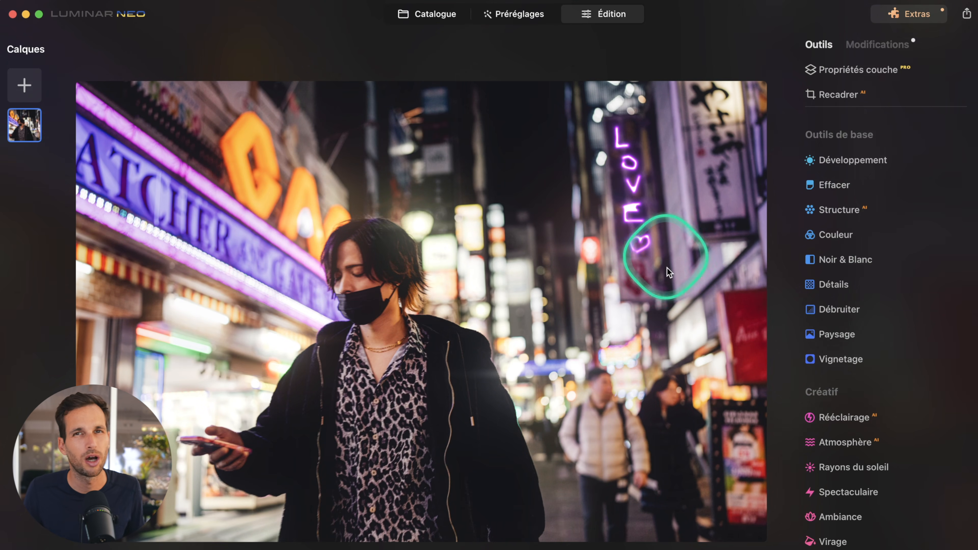
{"action": "key", "text": "backslash"}
{"action": "key", "text": "backslash"}
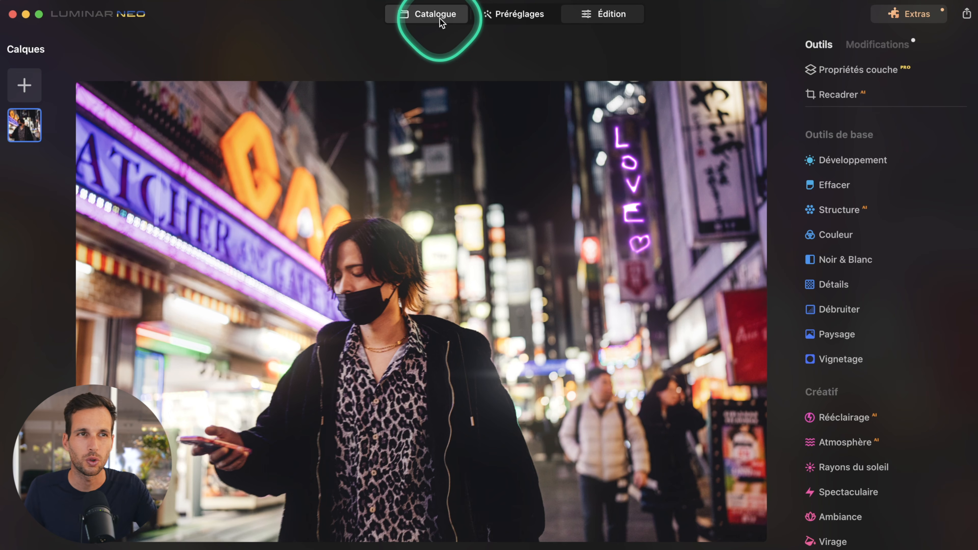
- Return to the catalogue and open the night photo of the lantern-lit restaurant on the wet paved street for editing
{"action": "left_click", "coordinate": [398, 24]}
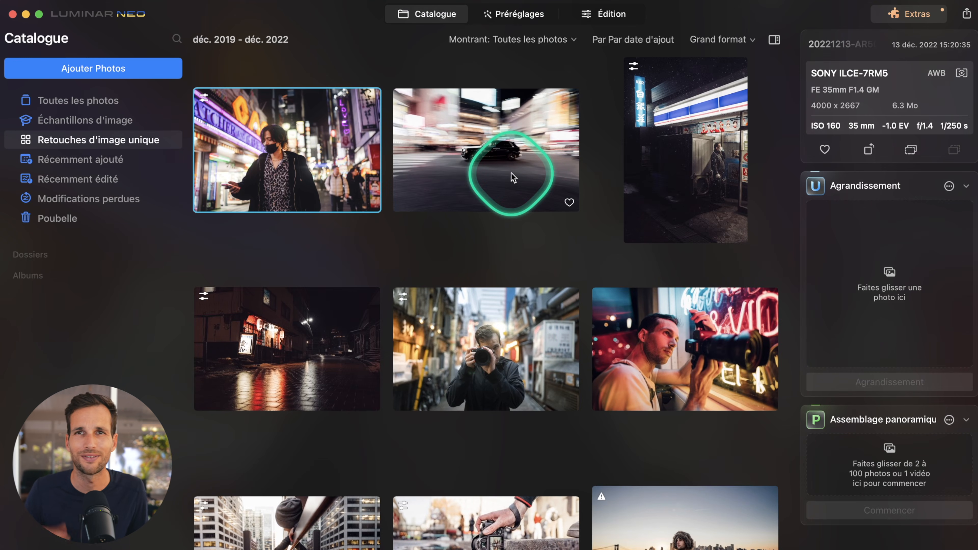
{"action": "left_click", "coordinate": [513, 177]}
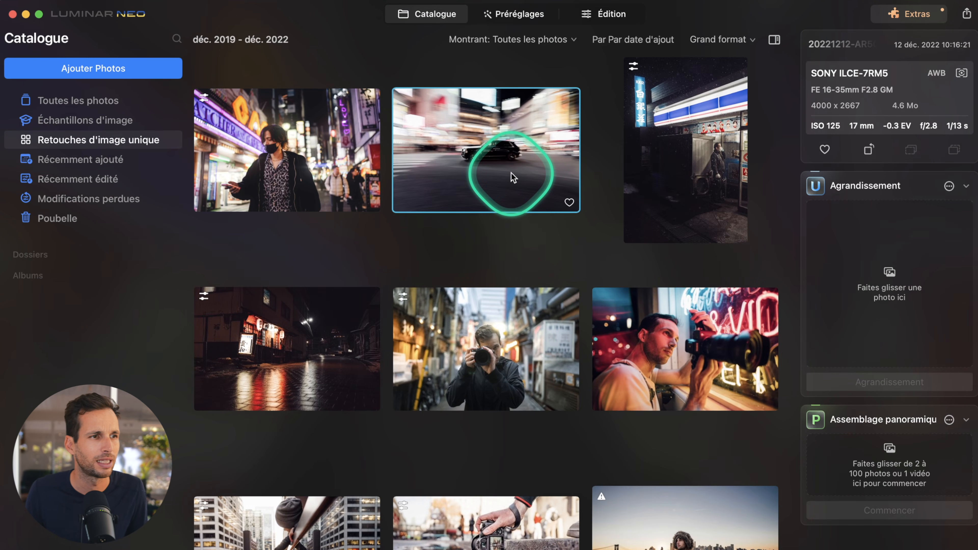
{"action": "double_click", "coordinate": [513, 178]}
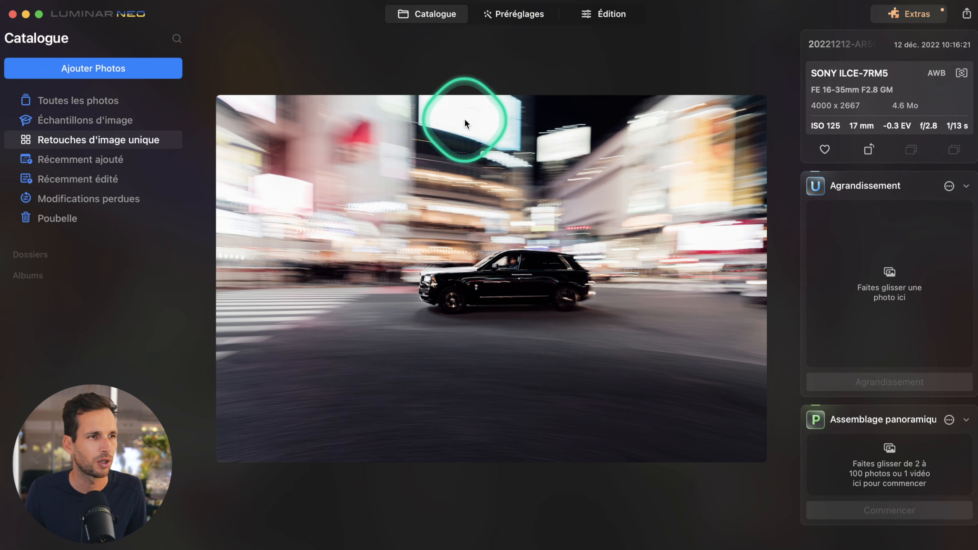
{"action": "left_click", "coordinate": [343, 549]}
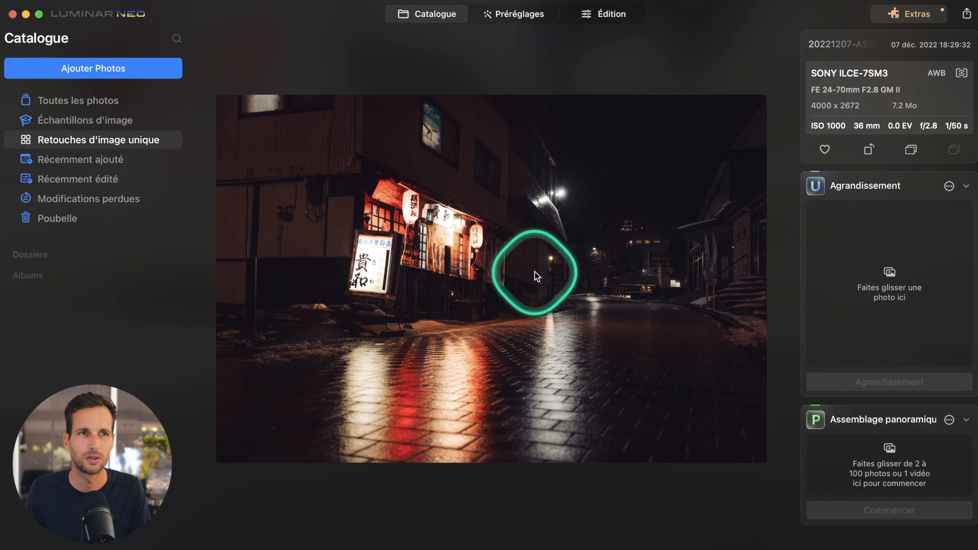
{"action": "left_click", "coordinate": [616, 14]}
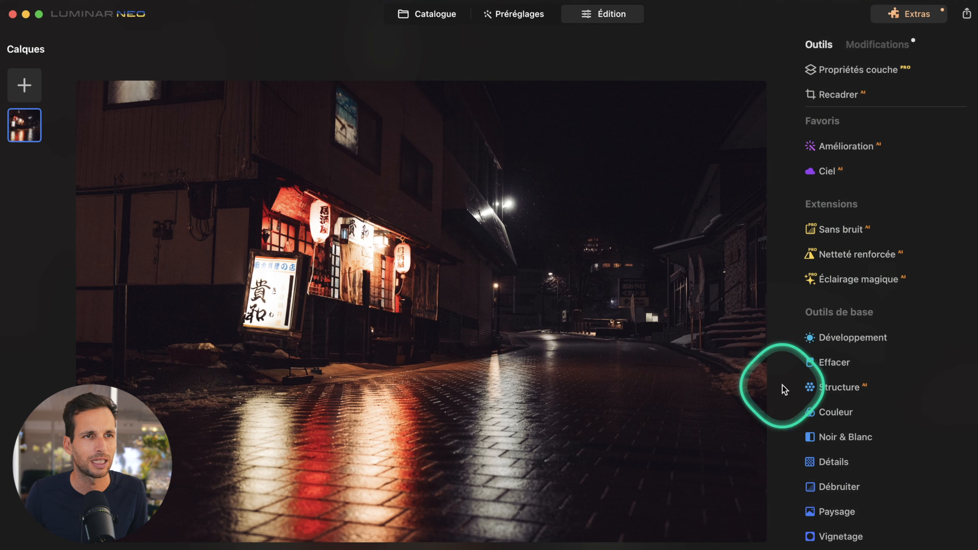
- Brighten the lantern street photo in Développement by setting Exposition to 0.49
{"action": "scroll", "coordinate": [870, 218], "scroll_direction": "down", "scroll_amount": 10}
{"action": "scroll", "coordinate": [871, 218], "scroll_direction": "up", "scroll_amount": 8}
{"action": "left_click", "coordinate": [854, 267]}
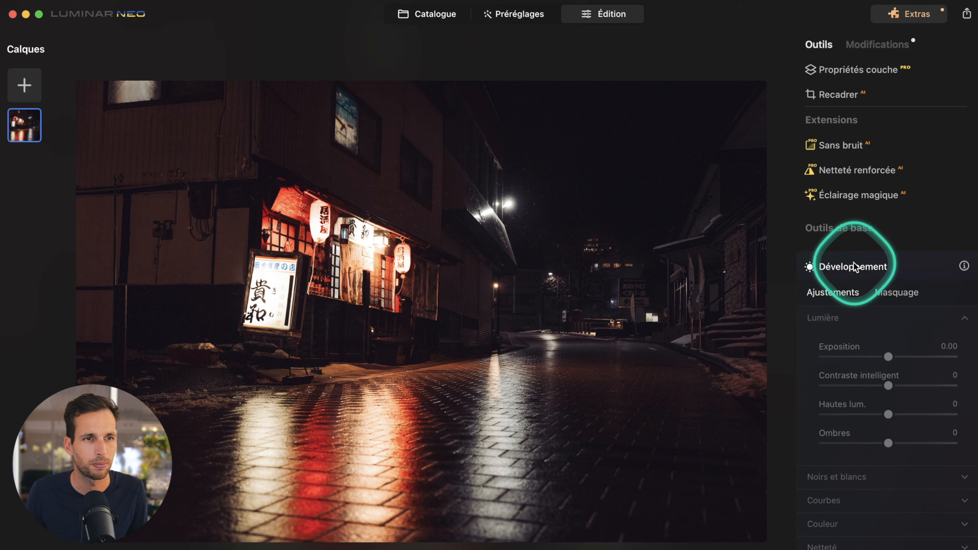
{"action": "left_click_drag", "start_coordinate": [890, 342], "coordinate": [893, 344]}
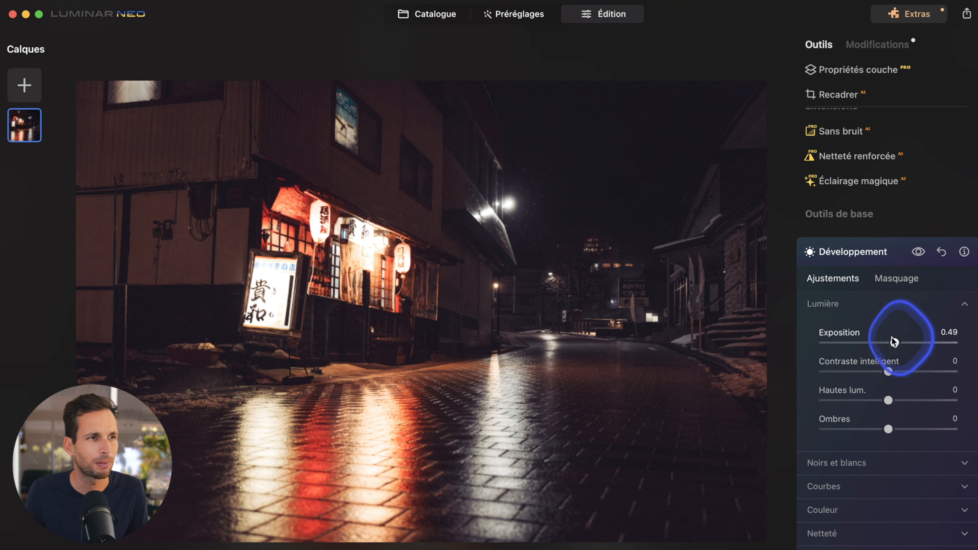
{"action": "left_click", "coordinate": [888, 251]}
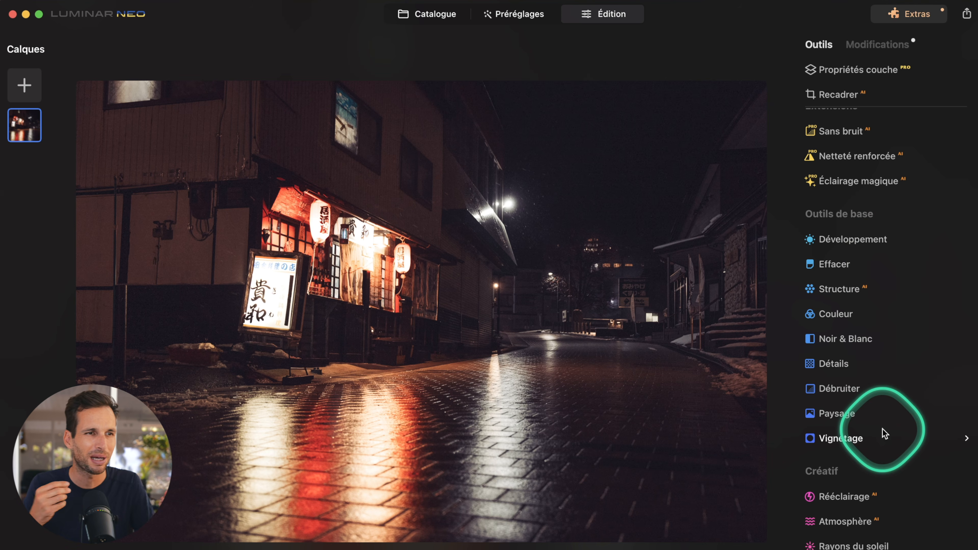
- Add an Interne glow to the lantern street photo using Néon et éclat, with Quantité 3
{"action": "scroll", "coordinate": [884, 433], "scroll_direction": "down", "scroll_amount": 10}
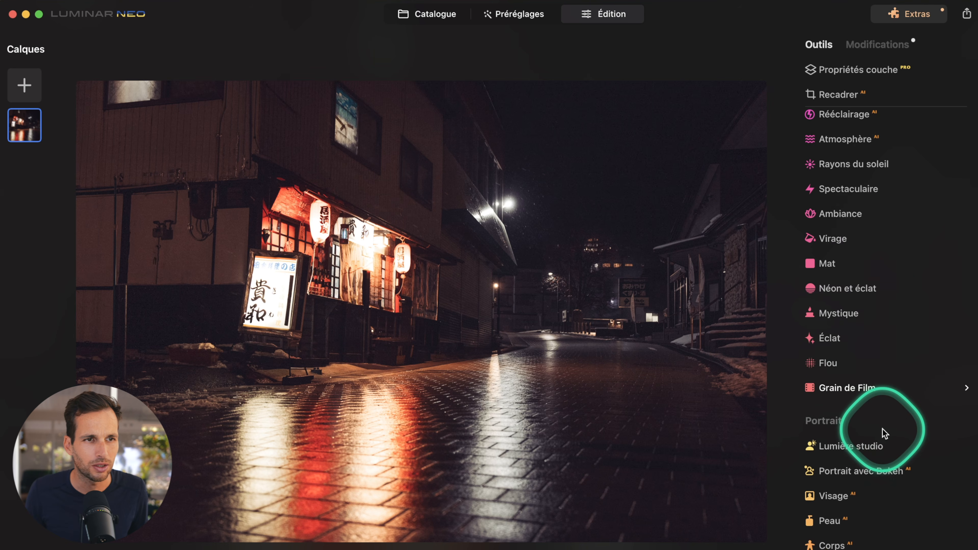
{"action": "scroll", "coordinate": [884, 431], "scroll_direction": "up", "scroll_amount": 2}
{"action": "left_click", "coordinate": [855, 355]}
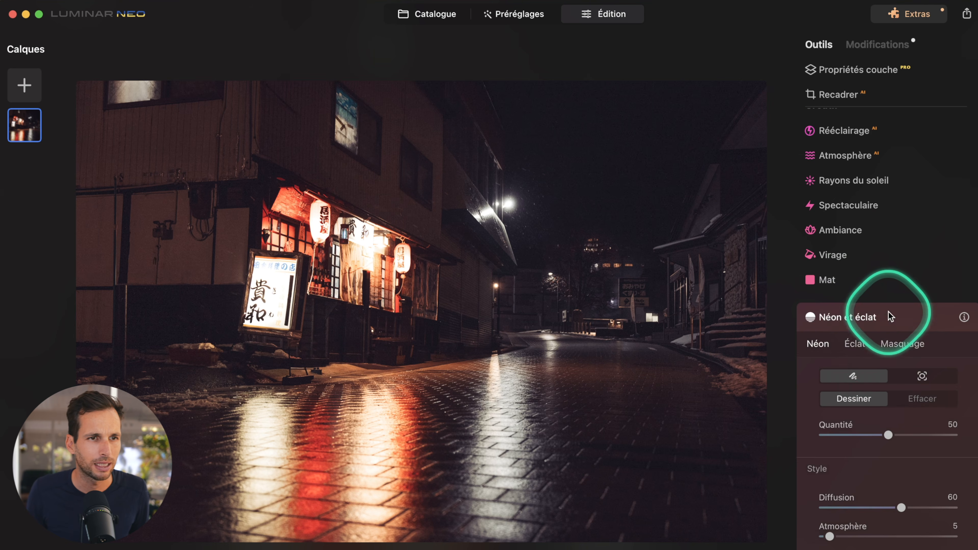
{"action": "left_click", "coordinate": [855, 347]}
{"action": "scroll", "coordinate": [907, 346], "scroll_direction": "down", "scroll_amount": 2}
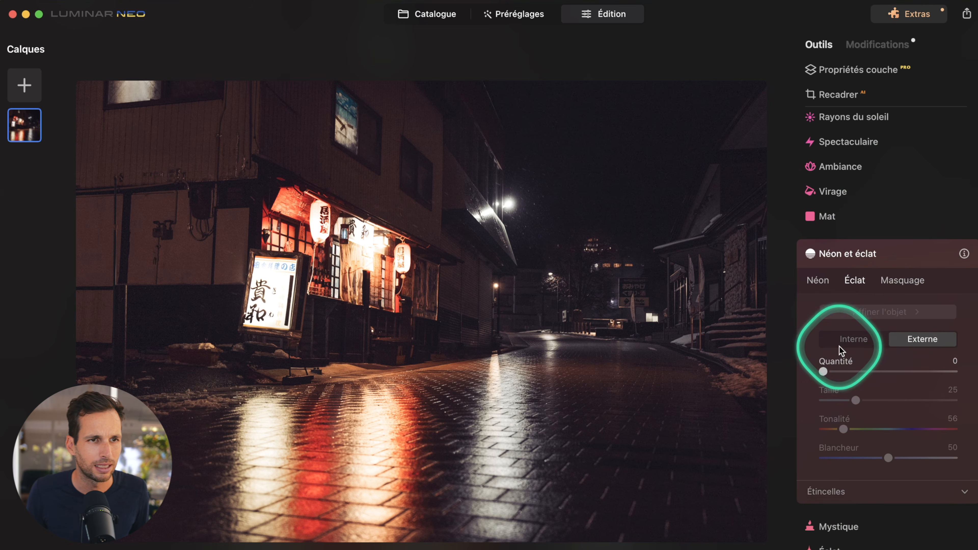
{"action": "left_click", "coordinate": [847, 338]}
{"action": "left_click_drag", "start_coordinate": [822, 367], "coordinate": [826, 371]}
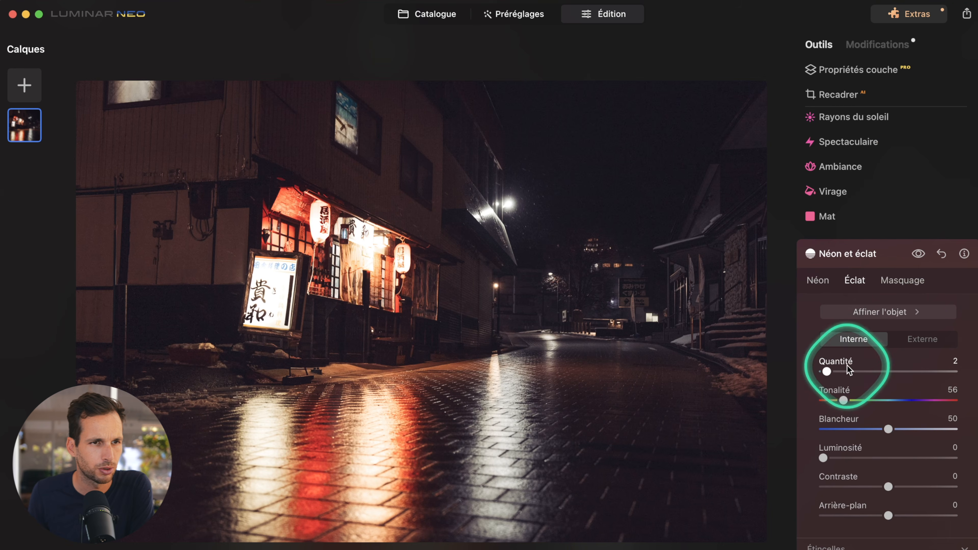
{"action": "mouse_move", "coordinate": [827, 371]}
{"action": "left_mouse_down"}
{"action": "mouse_move", "coordinate": [931, 371]}
{"action": "mouse_move", "coordinate": [788, 382]}
{"action": "mouse_move", "coordinate": [827, 373]}
{"action": "left_mouse_up"}
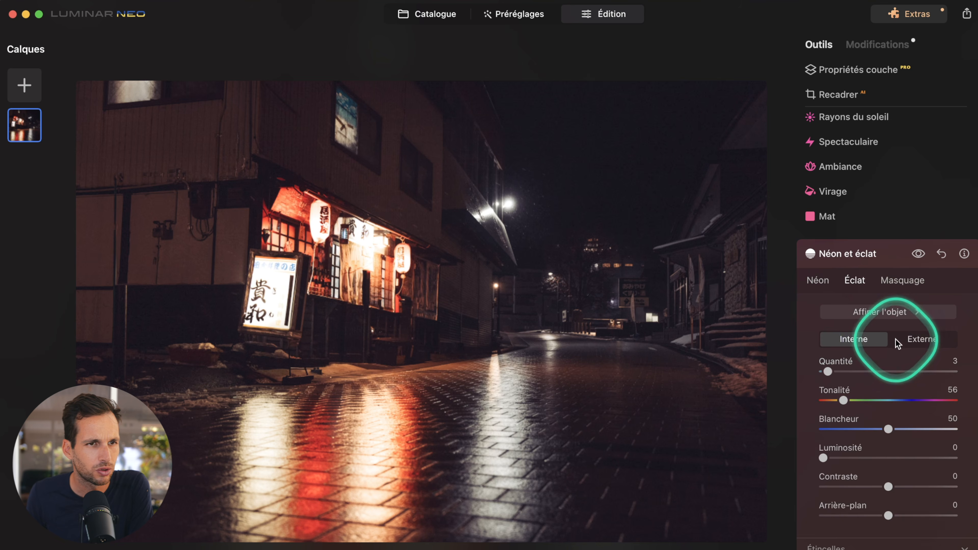
- Add an Externe glow with Quantité 8 and Taille 58, and compare the photo with and without Néon et éclat
{"action": "left_click", "coordinate": [920, 340]}
{"action": "left_click_drag", "start_coordinate": [823, 371], "coordinate": [899, 400]}
{"action": "left_click", "coordinate": [921, 254]}
{"action": "left_click", "coordinate": [922, 254]}
{"action": "left_click", "coordinate": [924, 254]}
{"action": "left_click", "coordinate": [924, 255]}
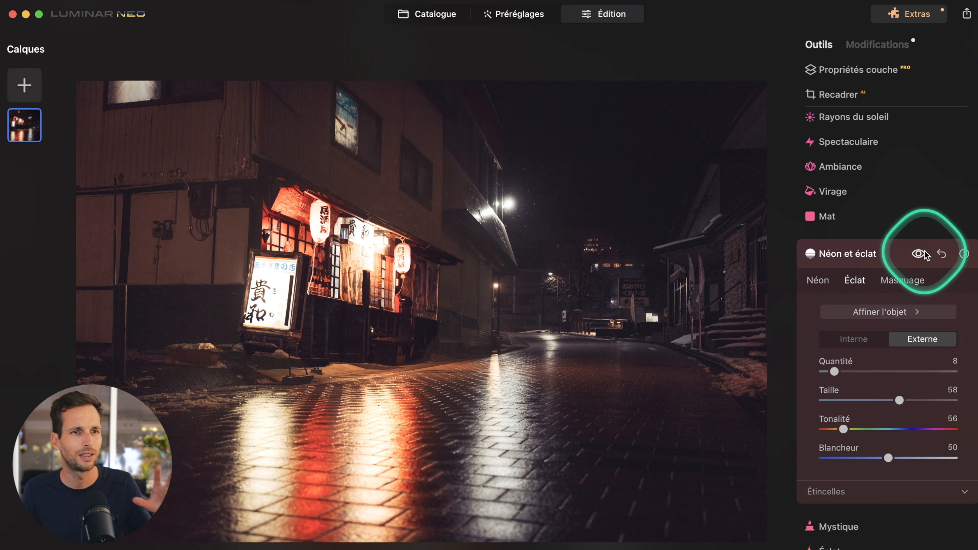
- Apply Éclairage magique to the lantern street photo with Intensité 31 and Éclat 37
{"action": "scroll", "coordinate": [875, 290], "scroll_direction": "up", "scroll_amount": 3}
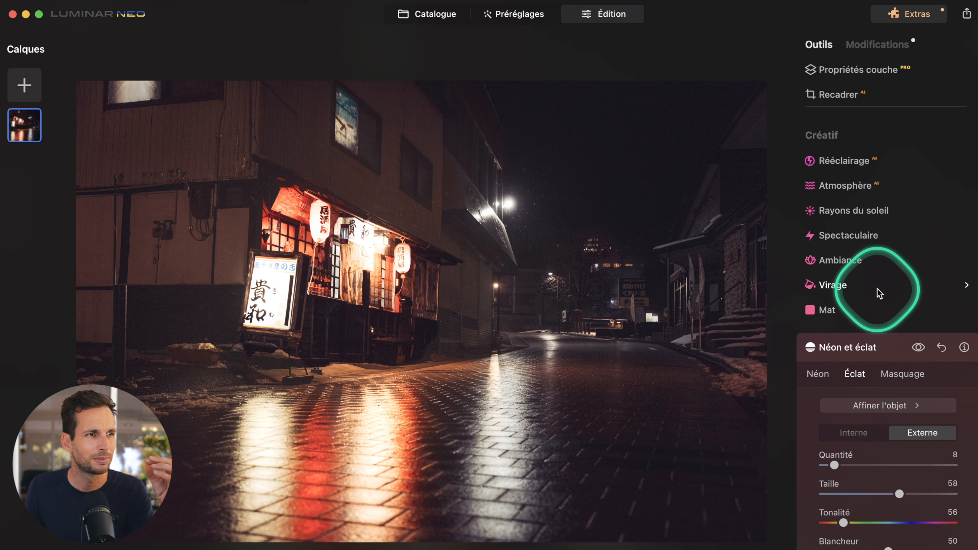
{"action": "scroll", "coordinate": [878, 294], "scroll_direction": "up", "scroll_amount": 10}
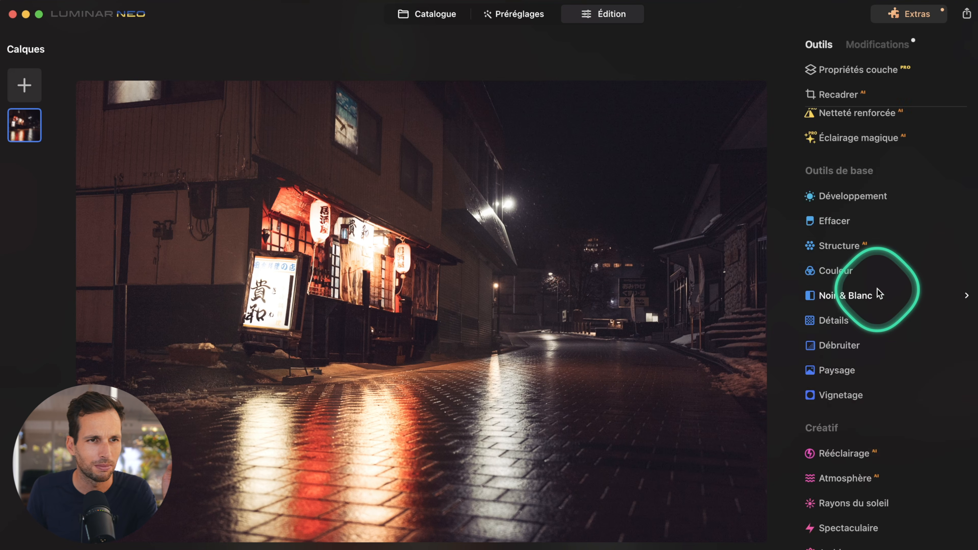
{"action": "left_click", "coordinate": [847, 209]}
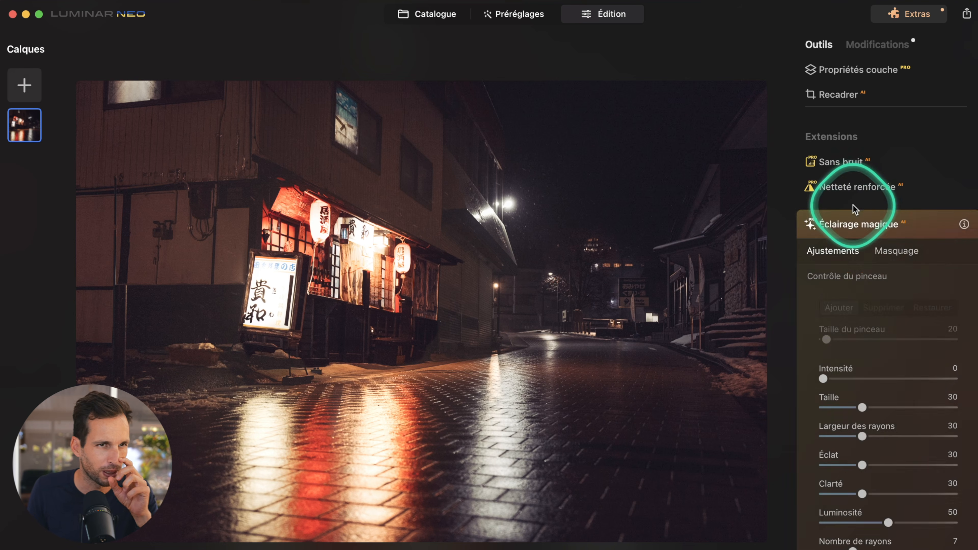
{"action": "left_click_drag", "start_coordinate": [823, 379], "coordinate": [874, 377]}
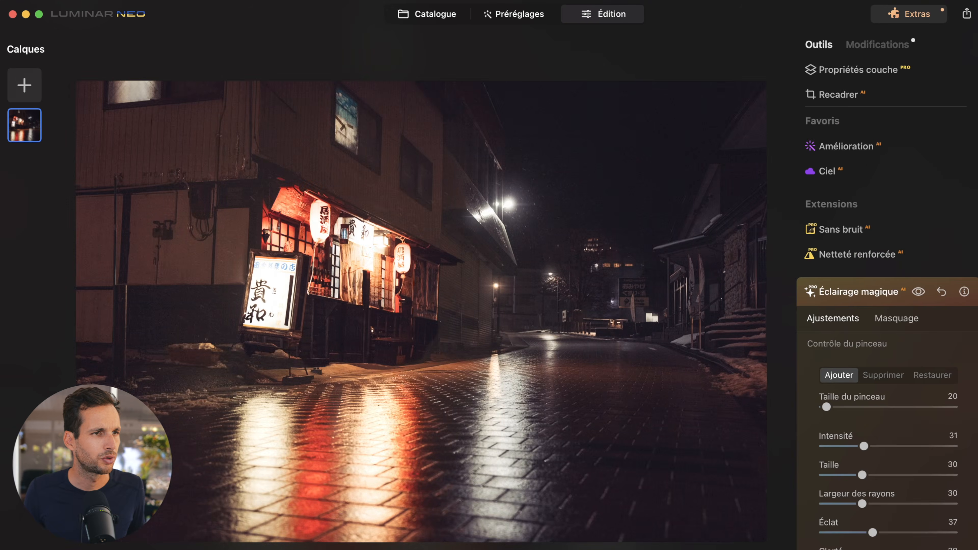
- Compare the edited lantern street photo with its original version several times
{"action": "key", "text": "backslash"}
{"action": "key", "text": "backslash"}
{"action": "key", "text": "backslash"}
{"action": "key", "text": "backslash"}
{"action": "key", "text": "backslash"}
{"action": "key", "text": "backslash"}
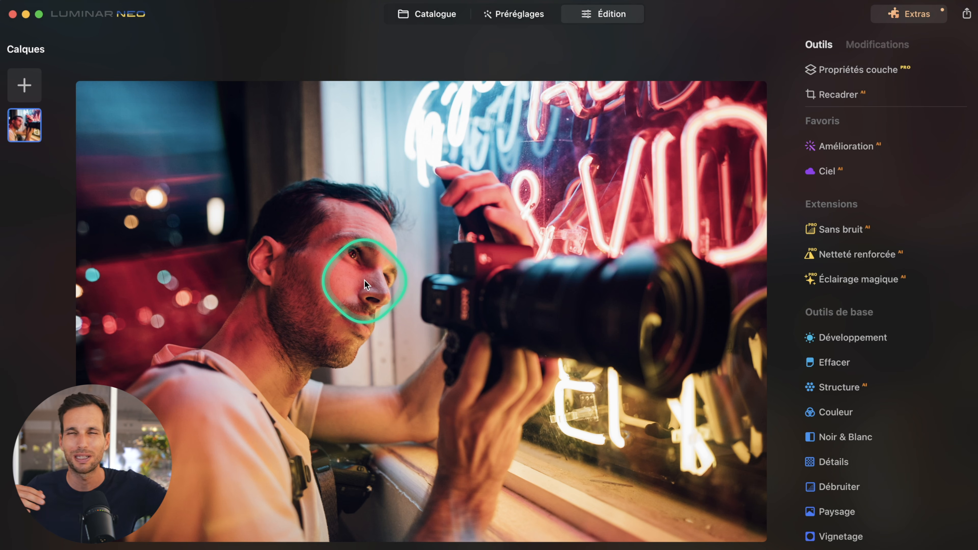
- Trace neon strokes over the "& VID" letters of the window sign in the photographer photo using Néon et éclat
{"action": "scroll", "coordinate": [934, 306], "scroll_direction": "down", "scroll_amount": 10}
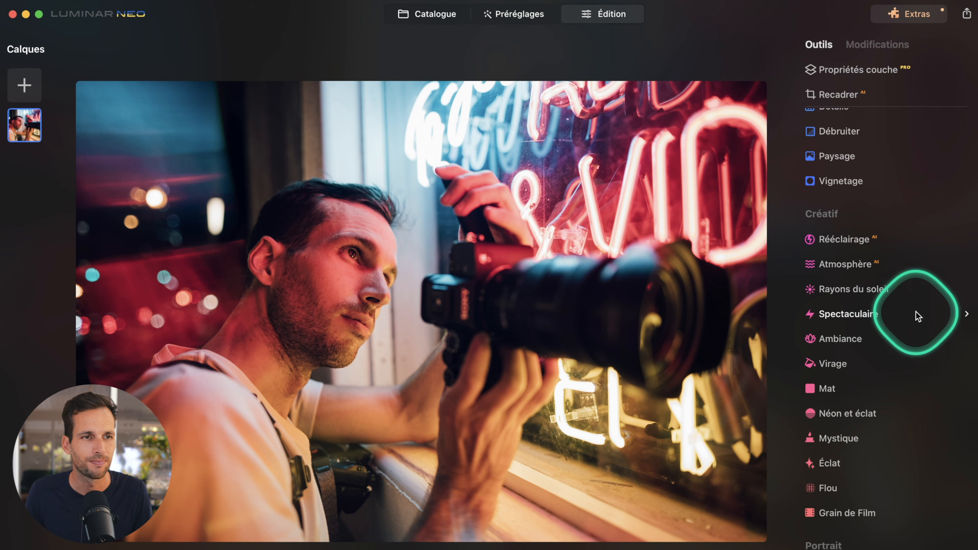
{"action": "left_click", "coordinate": [873, 410]}
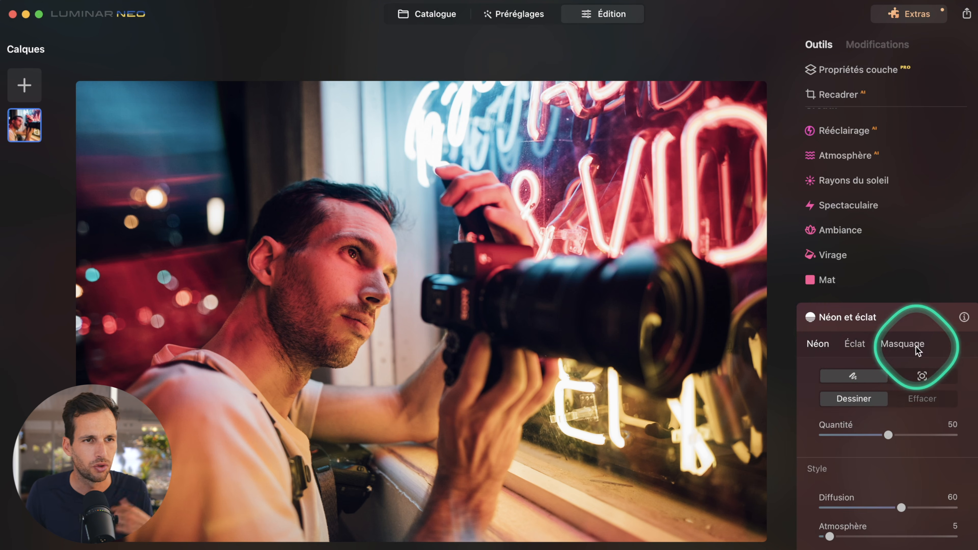
{"action": "mouse_move", "coordinate": [585, 156]}
{"action": "left_mouse_down"}
{"action": "mouse_move", "coordinate": [608, 253]}
{"action": "mouse_move", "coordinate": [624, 151]}
{"action": "mouse_move", "coordinate": [595, 216]}
{"action": "mouse_move", "coordinate": [608, 251]}
{"action": "mouse_move", "coordinate": [626, 180]}
{"action": "left_mouse_up"}
{"action": "key", "text": "super+z"}
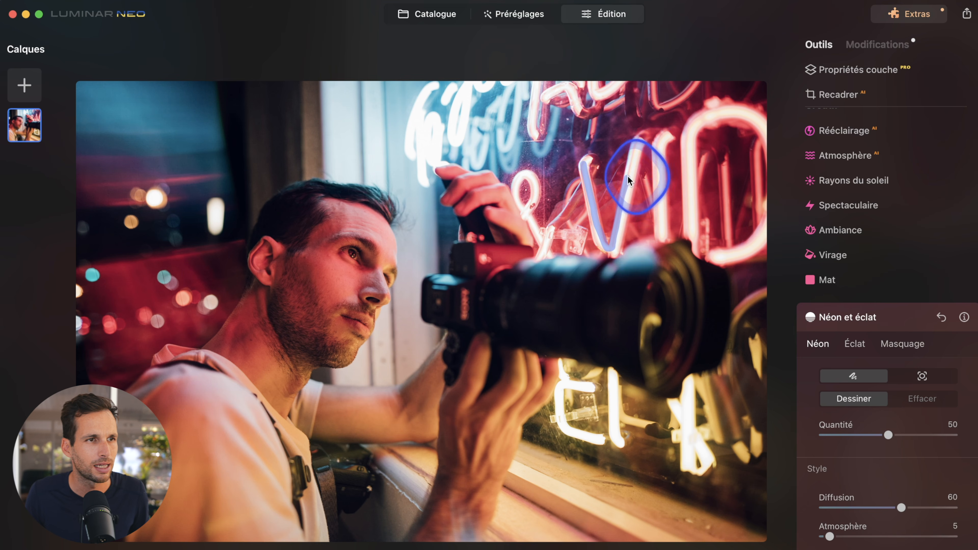
{"action": "mouse_move", "coordinate": [639, 139]}
{"action": "left_mouse_down"}
{"action": "mouse_move", "coordinate": [659, 162]}
{"action": "mouse_move", "coordinate": [661, 236]}
{"action": "mouse_move", "coordinate": [689, 123]}
{"action": "mouse_move", "coordinate": [715, 113]}
{"action": "left_mouse_up"}
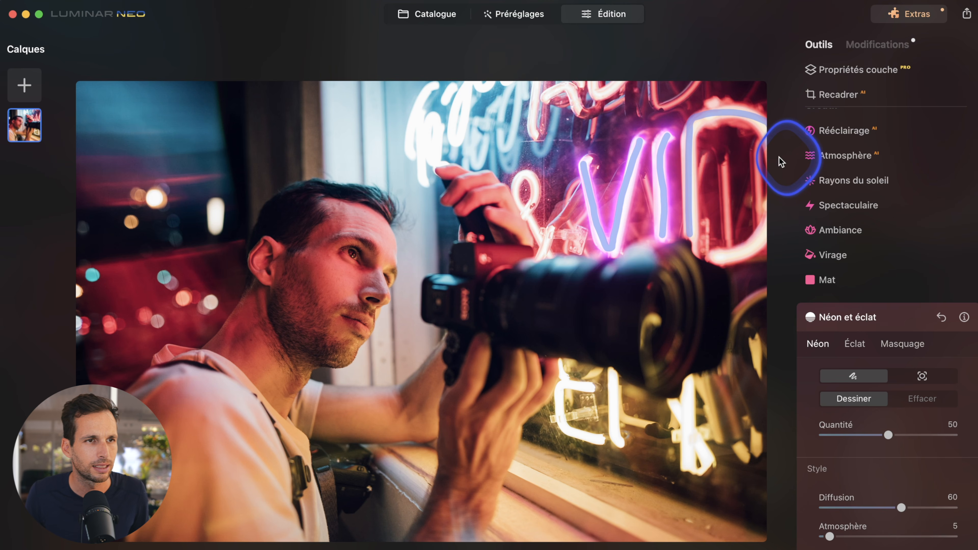
{"action": "left_click_drag", "start_coordinate": [742, 241], "coordinate": [718, 253]}
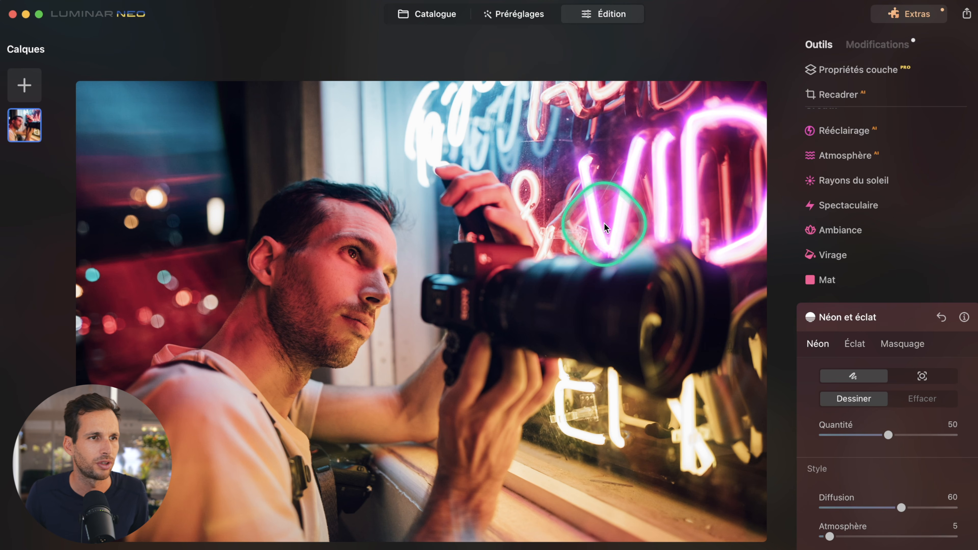
{"action": "left_click_drag", "start_coordinate": [520, 207], "coordinate": [539, 201]}
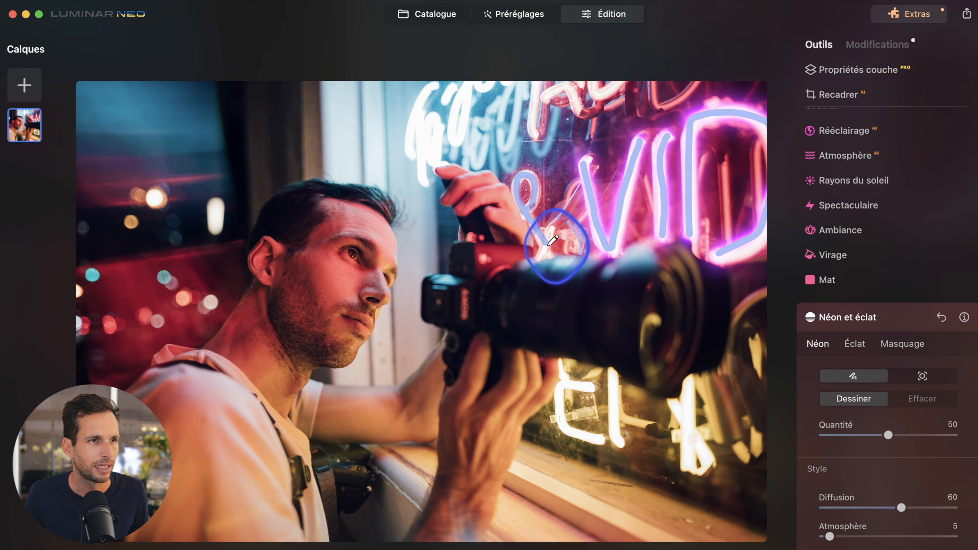
{"action": "mouse_move", "coordinate": [558, 250]}
{"action": "left_mouse_down"}
{"action": "mouse_move", "coordinate": [549, 238]}
{"action": "mouse_move", "coordinate": [545, 270]}
{"action": "left_mouse_up"}
- Set the traced neon to Quantité 34 and Tonalité 360, and compare the photo with and without Néon et éclat
{"action": "left_click_drag", "start_coordinate": [887, 437], "coordinate": [854, 448]}
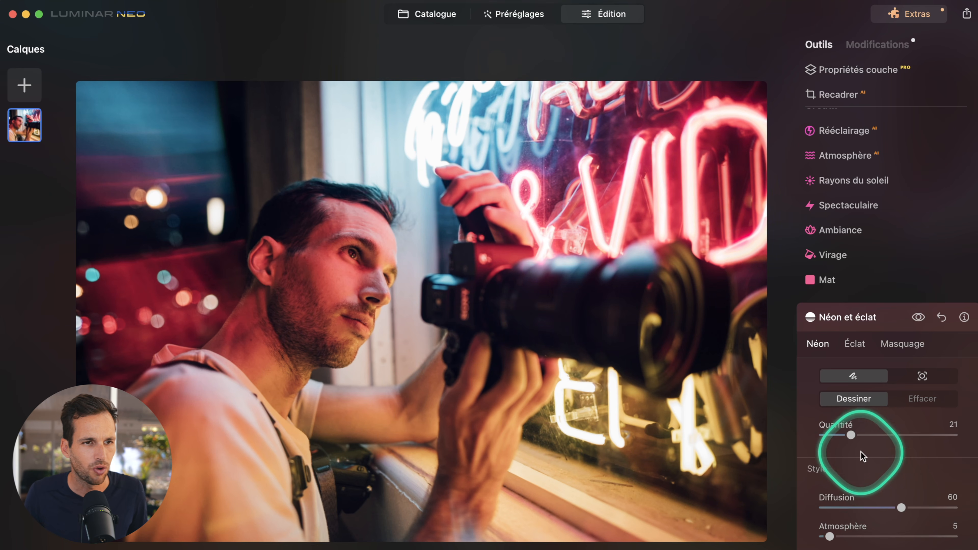
{"action": "left_click_drag", "start_coordinate": [851, 435], "coordinate": [879, 436]}
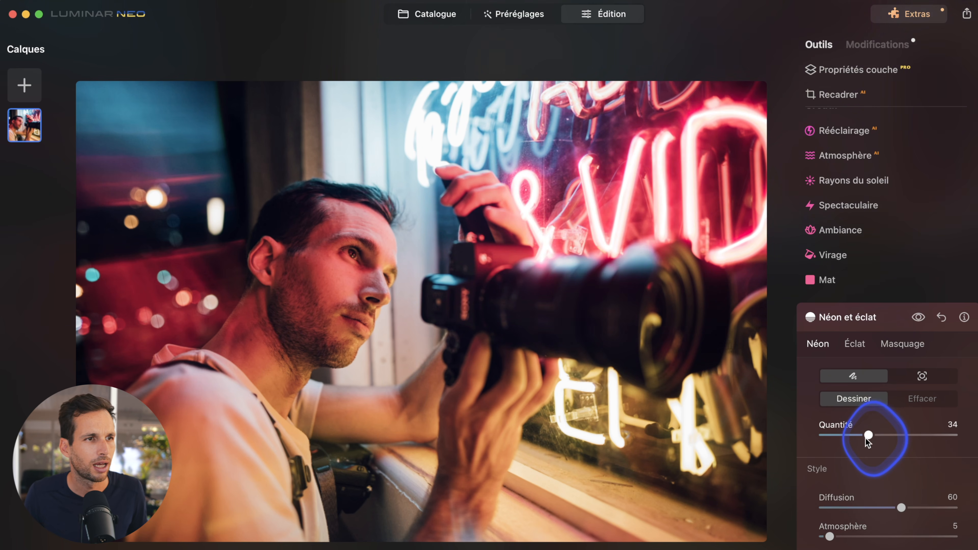
{"action": "left_click", "coordinate": [919, 323]}
{"action": "left_click", "coordinate": [917, 320]}
{"action": "left_click", "coordinate": [918, 319]}
- Widen the neon's light with Diffusion 75 and Atmosphère 24
{"action": "scroll", "coordinate": [892, 508], "scroll_direction": "down", "scroll_amount": 2}
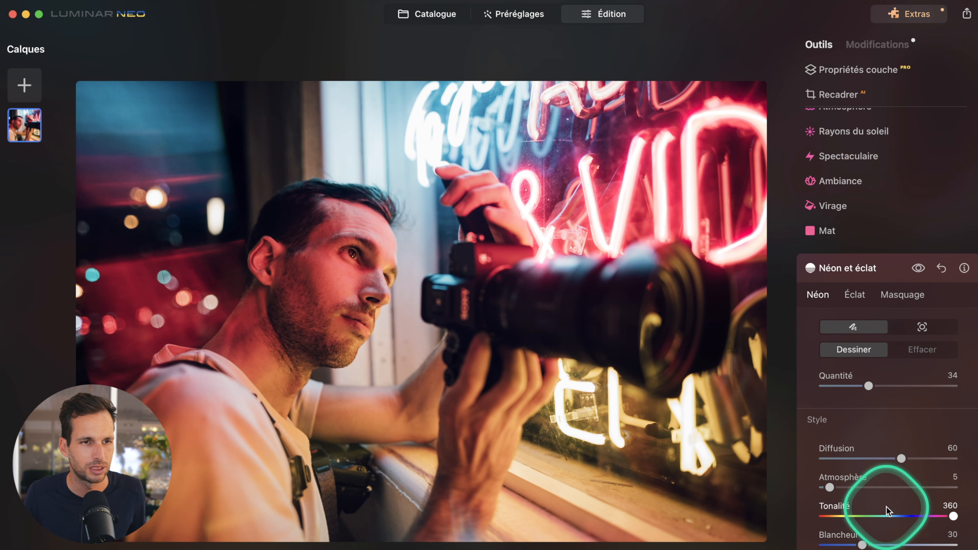
{"action": "left_click_drag", "start_coordinate": [829, 486], "coordinate": [921, 459]}
{"action": "left_click_drag", "start_coordinate": [878, 487], "coordinate": [854, 488]}
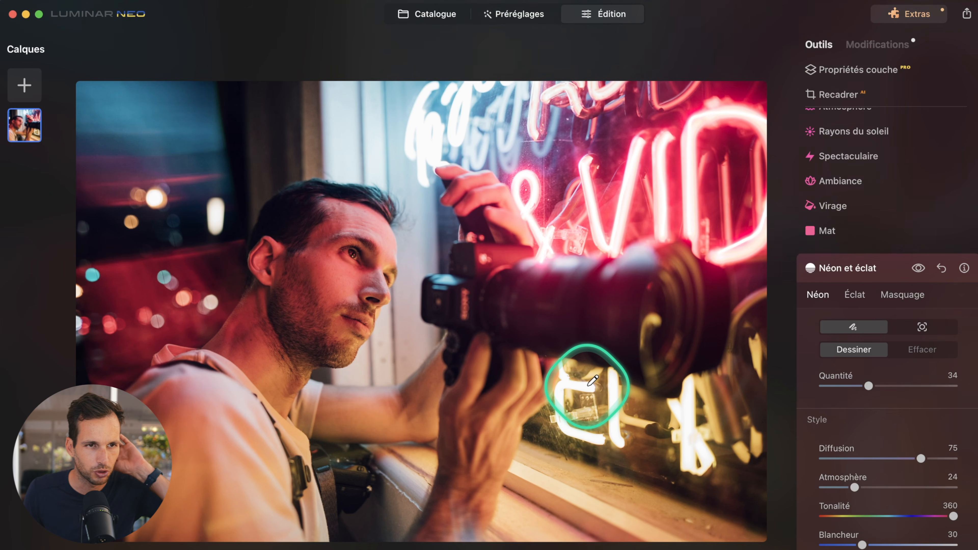
- Trace neon strokes over the first two yellow sign letters below the camera lens
{"action": "left_click_drag", "start_coordinate": [590, 386], "coordinate": [557, 403]}
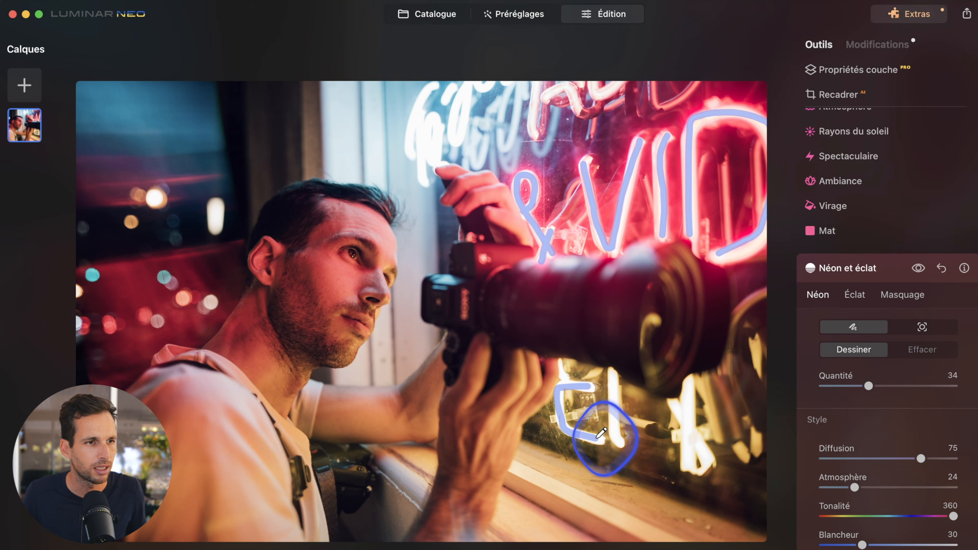
{"action": "left_click_drag", "start_coordinate": [601, 434], "coordinate": [603, 431]}
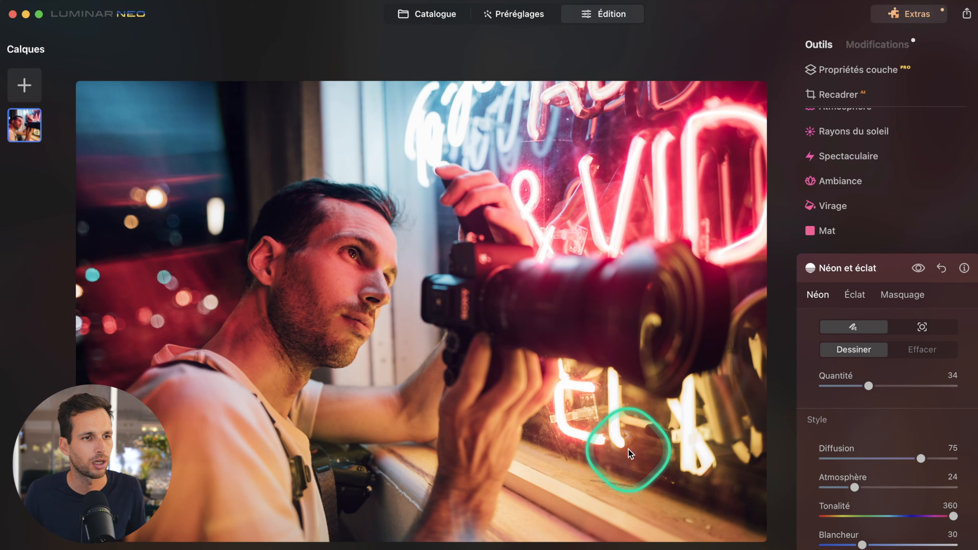
{"action": "left_click_drag", "start_coordinate": [621, 447], "coordinate": [611, 420]}
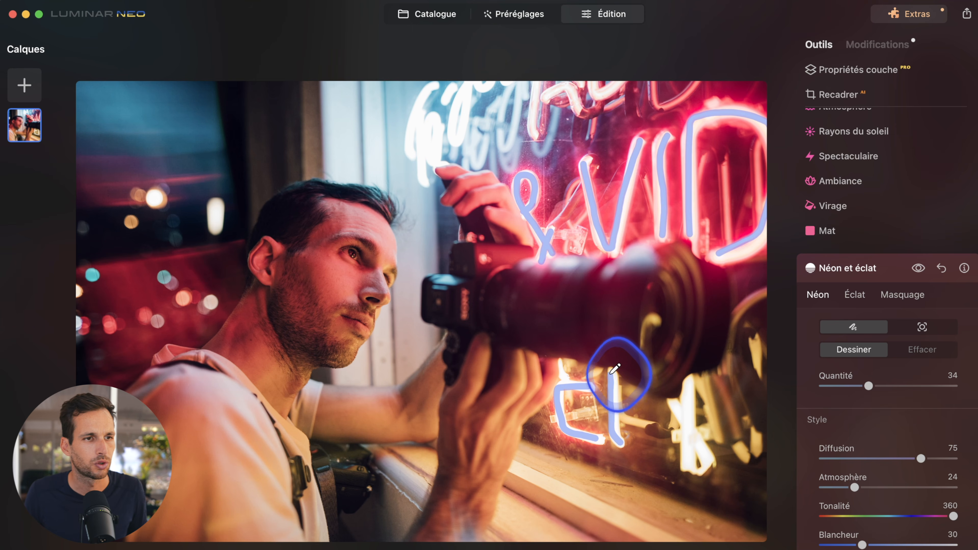
{"action": "left_click_drag", "start_coordinate": [615, 368], "coordinate": [615, 367]}
- Try neon strokes over the third yellow letter and near the photographer's eye, and undo them
{"action": "left_click_drag", "start_coordinate": [690, 386], "coordinate": [684, 507]}
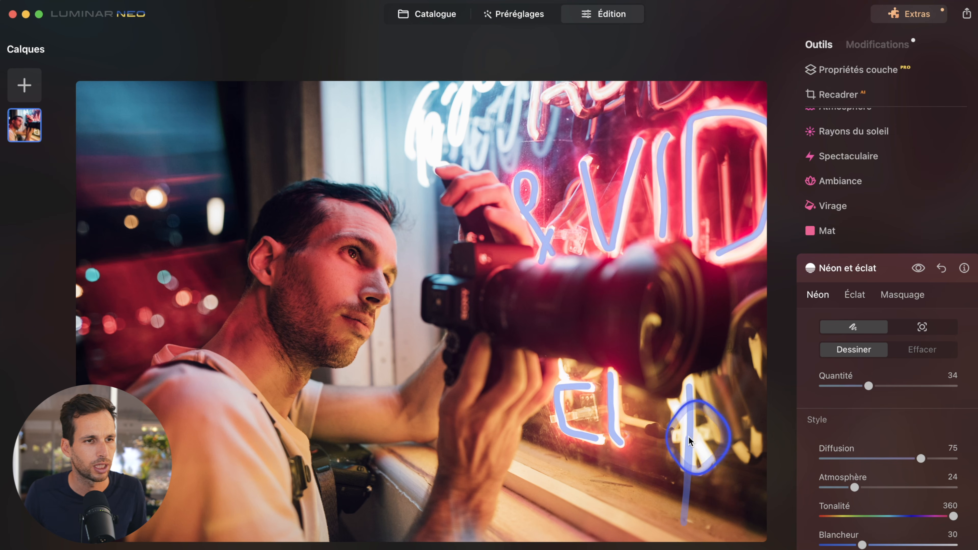
{"action": "left_click_drag", "start_coordinate": [710, 427], "coordinate": [712, 428]}
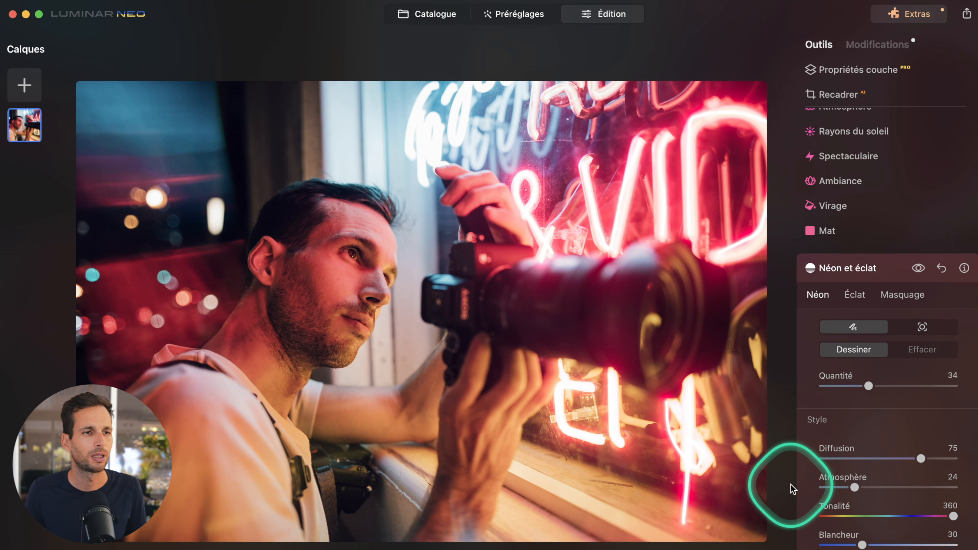
{"action": "mouse_move", "coordinate": [356, 243]}
{"action": "left_mouse_down"}
{"action": "mouse_move", "coordinate": [335, 269]}
{"action": "mouse_move", "coordinate": [370, 250]}
{"action": "left_mouse_up"}
{"action": "key", "text": "super+z"}
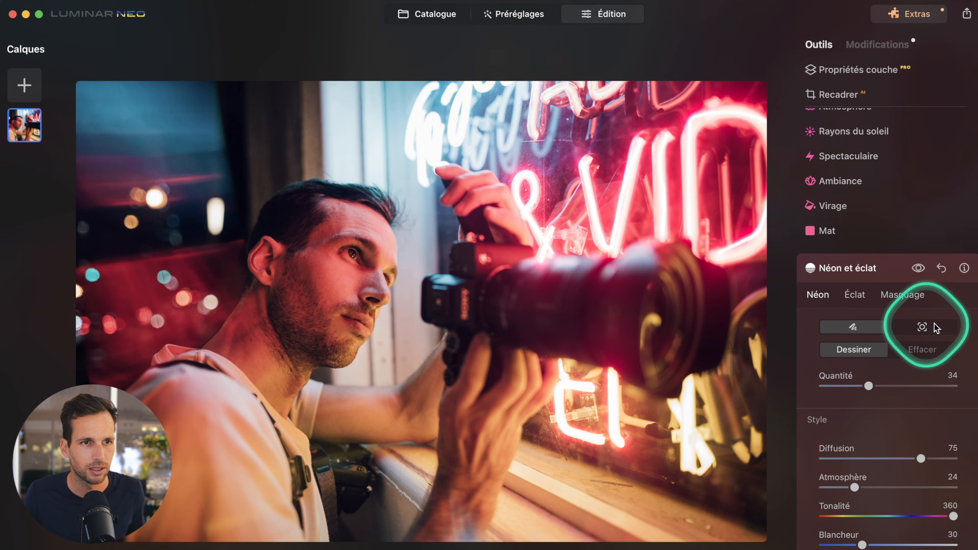
- Try an automatic neon outline around the photographer with Quantité 38, and return to hand-drawn neon without it
{"action": "left_click", "coordinate": [922, 326]}
{"action": "left_click_drag", "start_coordinate": [823, 383], "coordinate": [873, 384]}
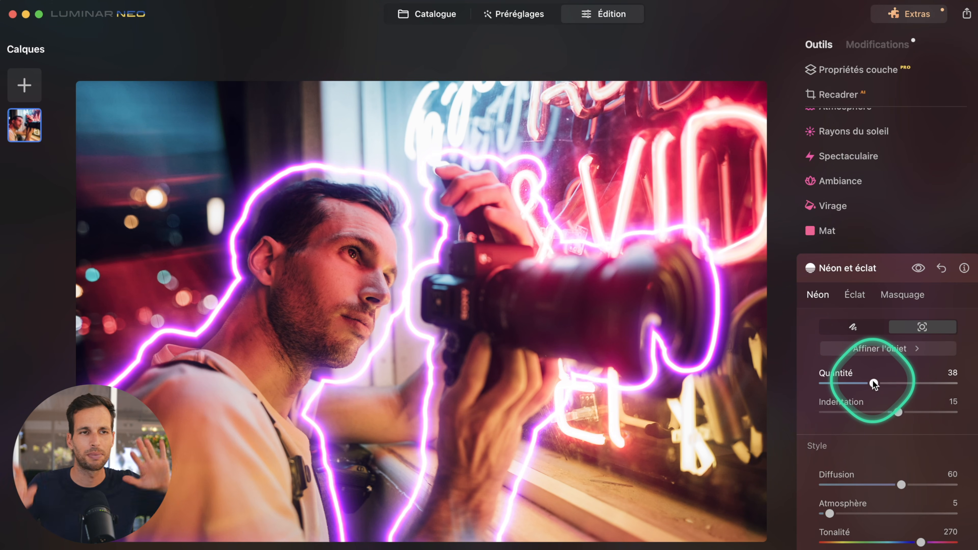
{"action": "left_click_drag", "start_coordinate": [873, 383], "coordinate": [762, 381]}
{"action": "left_click", "coordinate": [836, 334]}
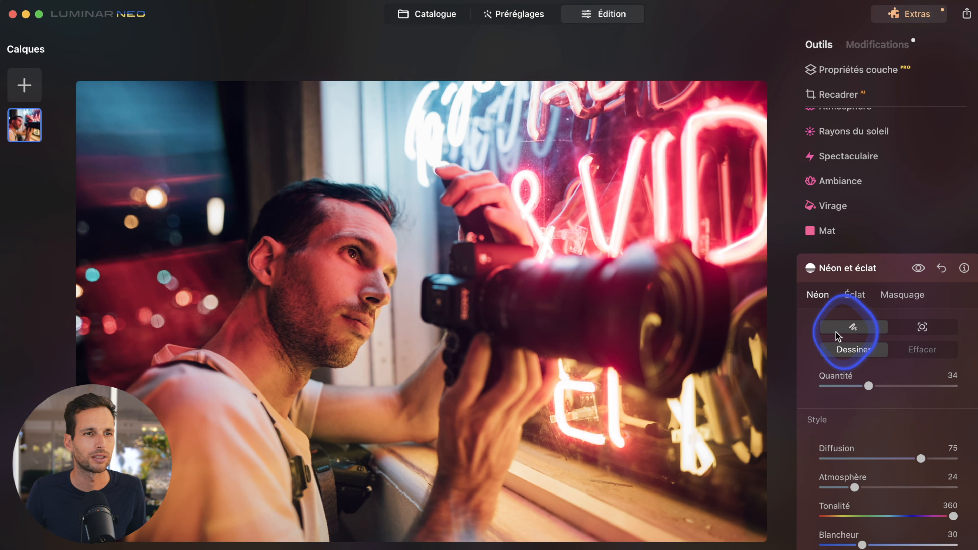
- Open the LOVE sign street photo from the catalogue and review its Néon et éclat modifications
{"action": "left_click", "coordinate": [422, 17]}
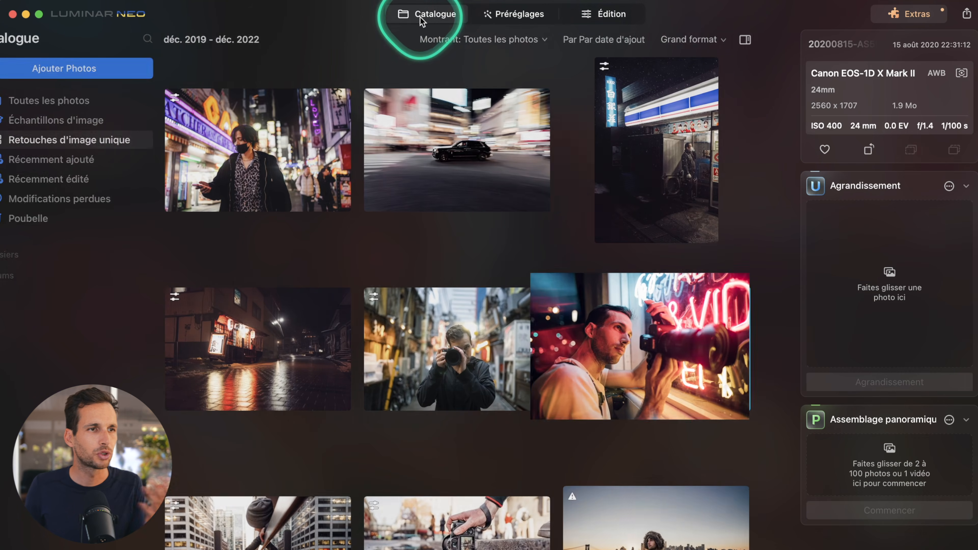
{"action": "double_click", "coordinate": [275, 161]}
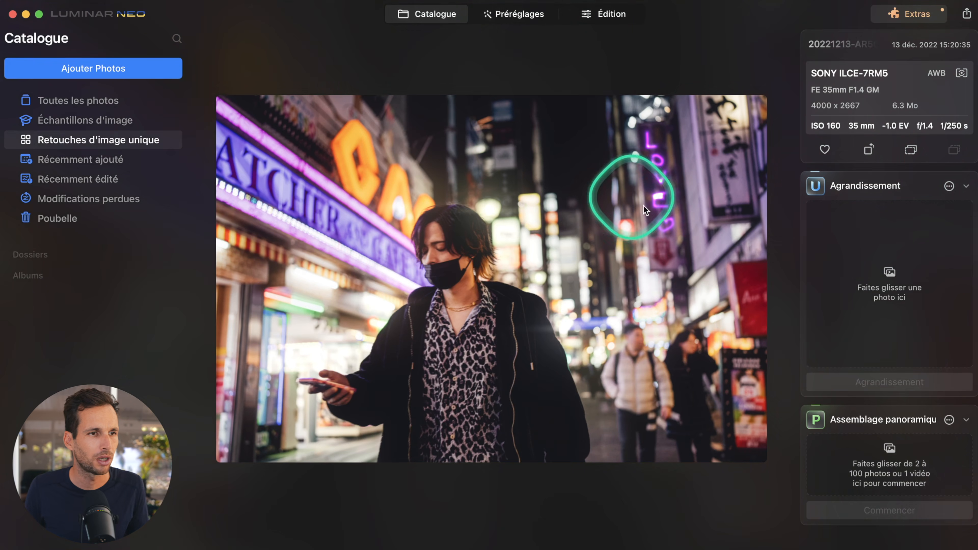
{"action": "left_click", "coordinate": [878, 46]}
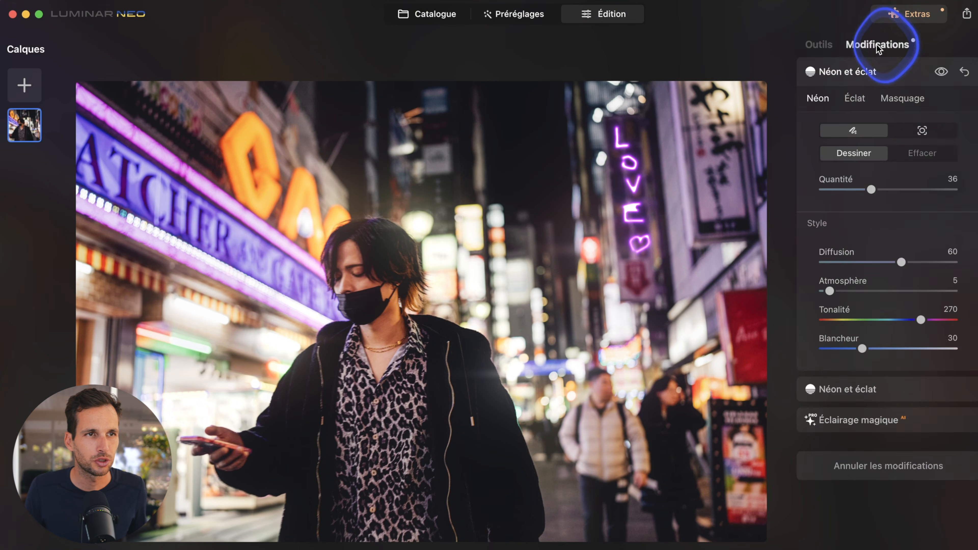
{"action": "left_click", "coordinate": [835, 45]}
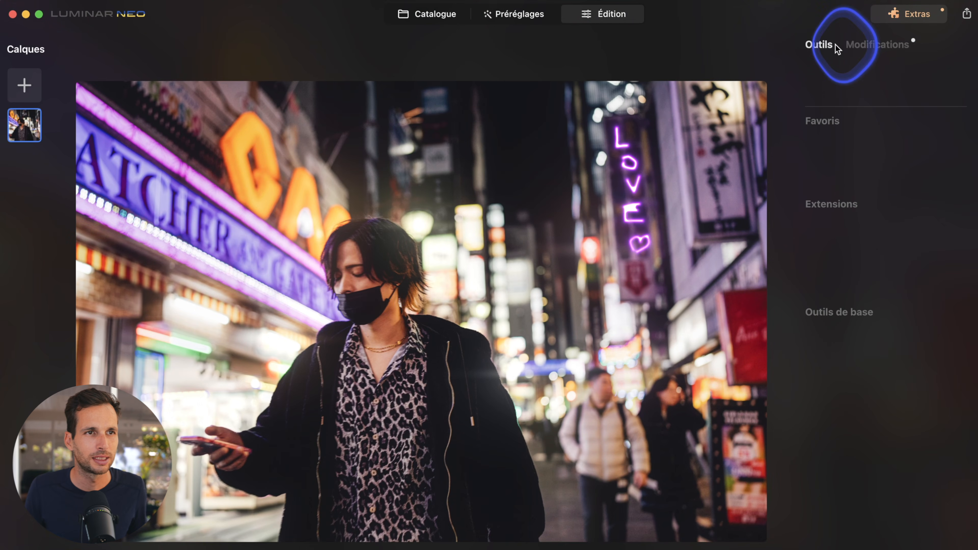
{"action": "left_click", "coordinate": [864, 46]}
{"action": "left_click", "coordinate": [856, 388]}
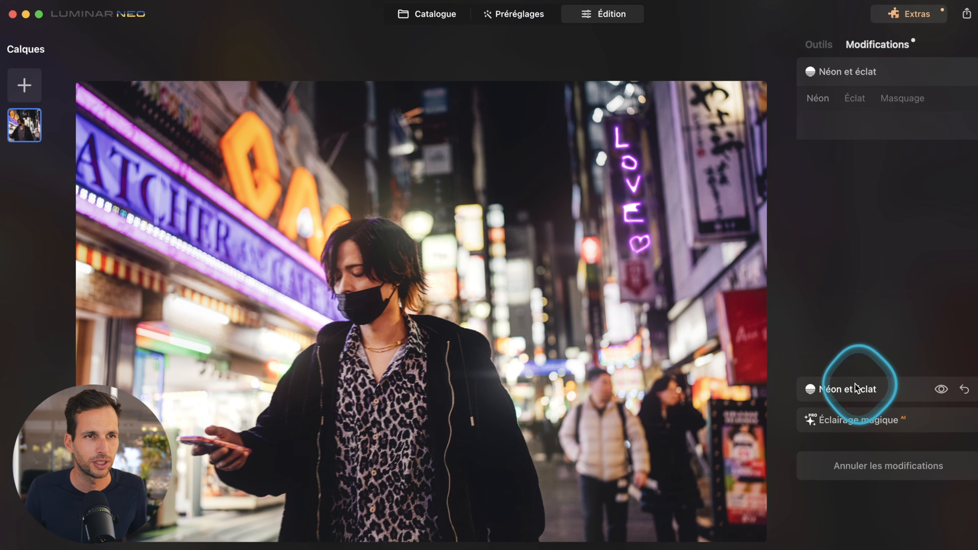
- Compare the LOVE street photo before and after its edits, and view the hummingbird Éclat et néon comparison on the Skylum website
{"action": "left_click_drag", "start_coordinate": [837, 220], "coordinate": [662, 231]}
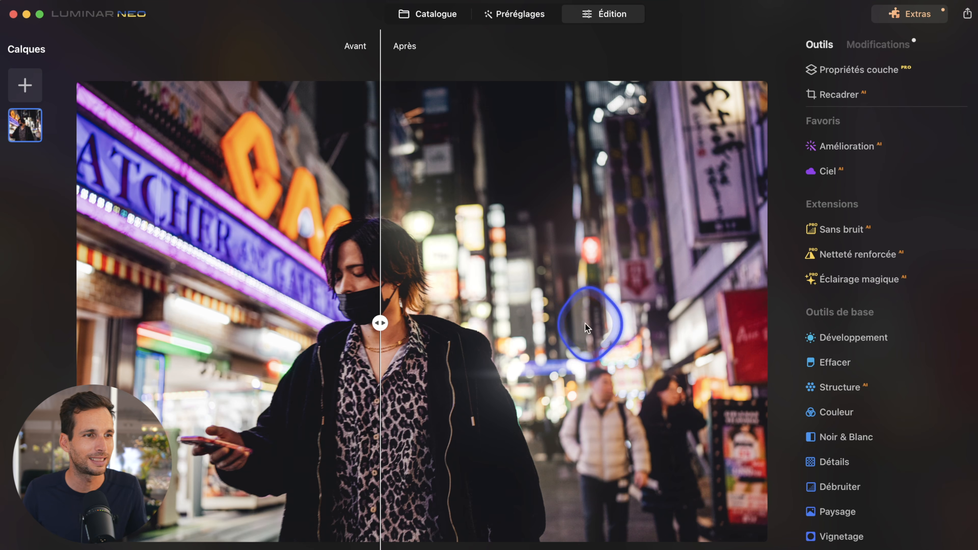
{"action": "left_click_drag", "start_coordinate": [375, 323], "coordinate": [147, 314]}
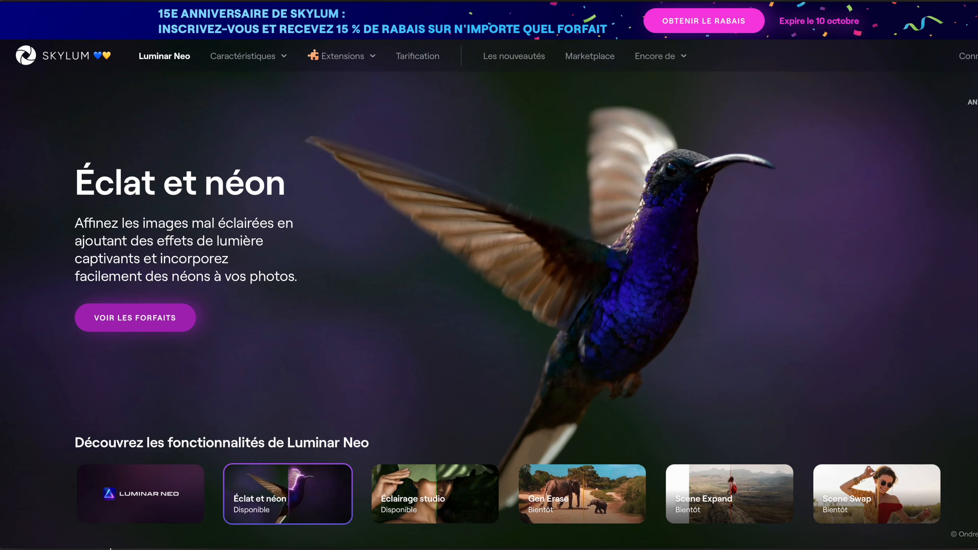
{"action": "left_click_drag", "start_coordinate": [974, 366], "coordinate": [736, 372]}
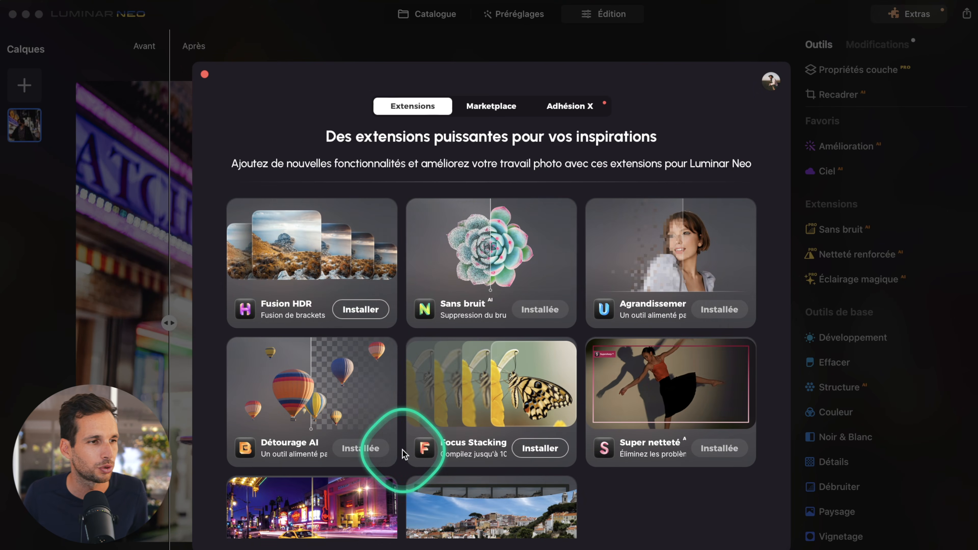
- Review the available Luminar Neo extensions, close their window and browse the Créatif tools
{"action": "scroll", "coordinate": [402, 403], "scroll_direction": "down", "scroll_amount": 3}
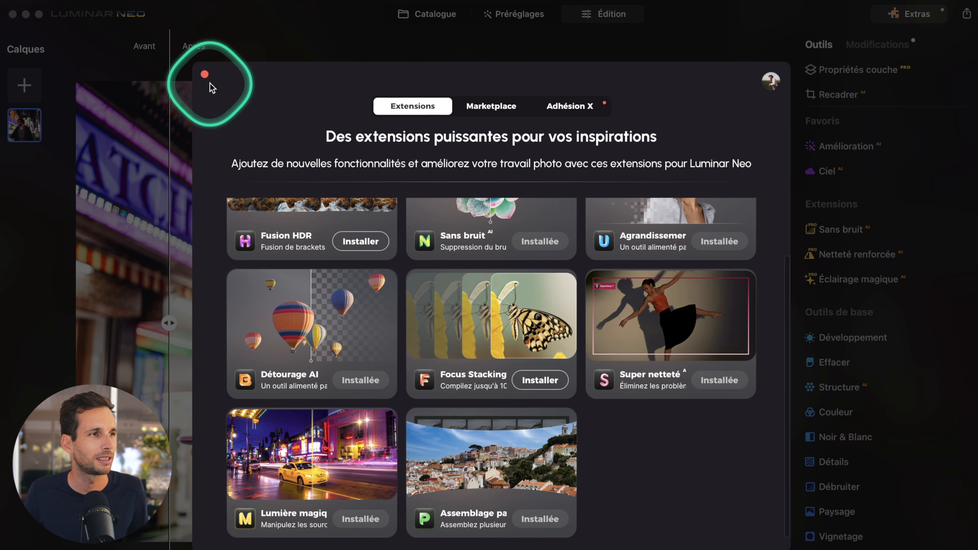
{"action": "left_click", "coordinate": [205, 73]}
{"action": "scroll", "coordinate": [885, 356], "scroll_direction": "down", "scroll_amount": 10}
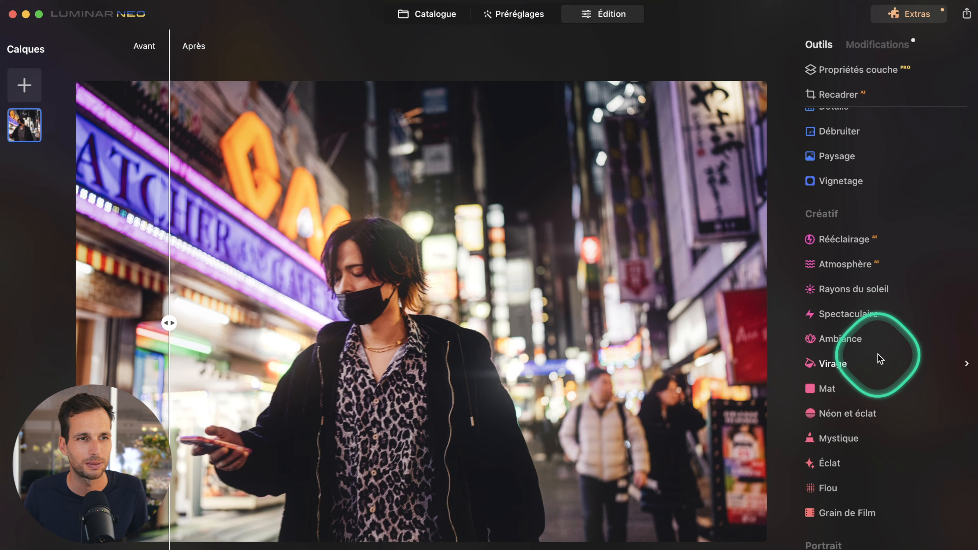